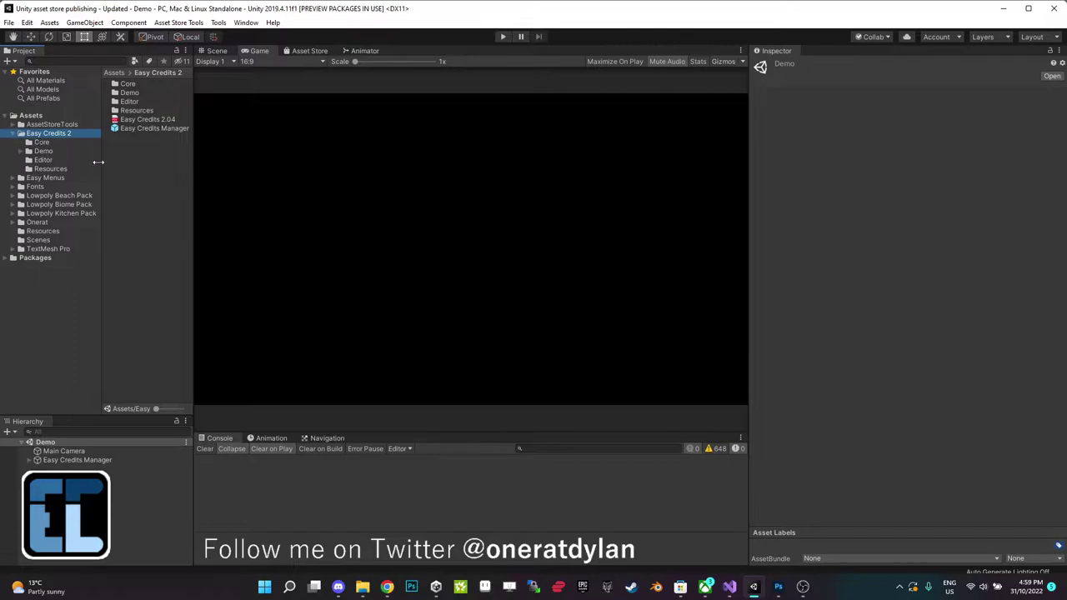
# Show the contents of Easy Credits 2's Demo folder and select the Easy Credits Manager object in the Demo scene.
pyautogui.click(44, 151)
pyautogui.click(127, 93)
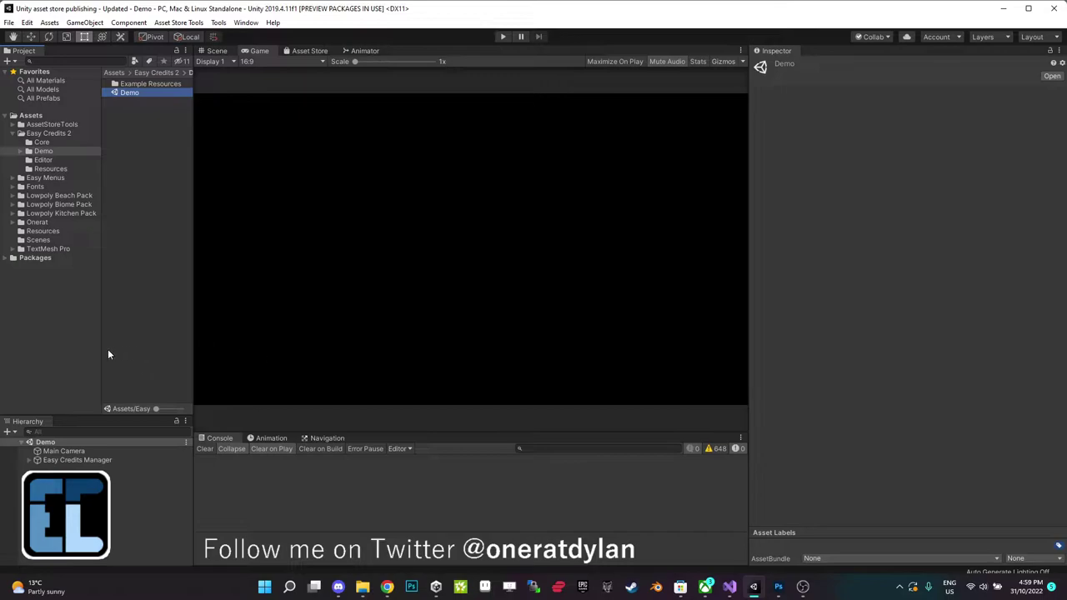
pyautogui.click(74, 459)
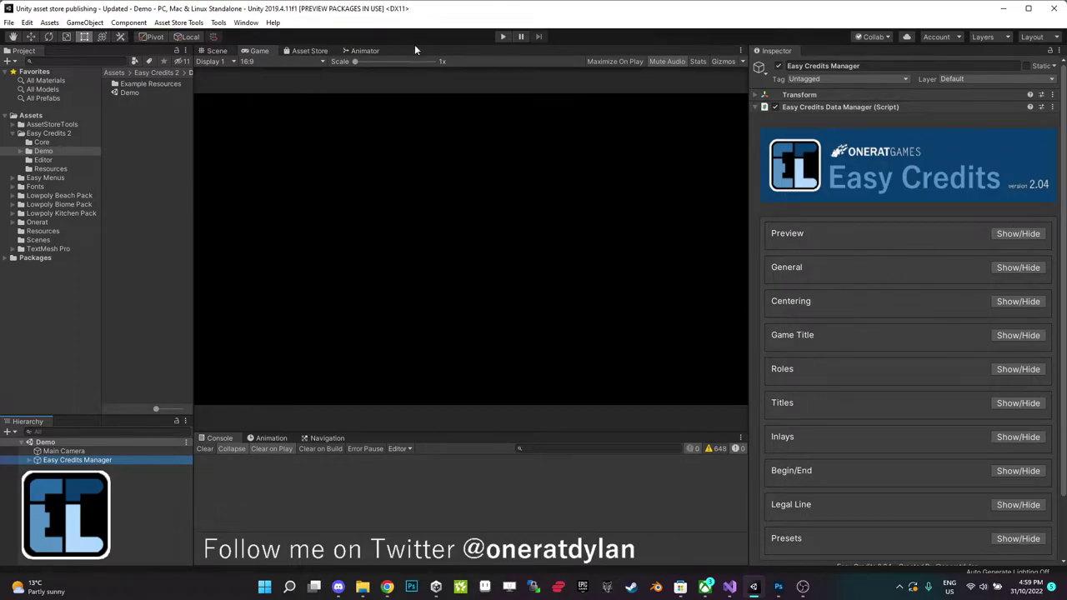
# Look over the Preview and Titles settings of the Easy Credits Manager, and collapse both sections again.
pyautogui.click(1015, 233)
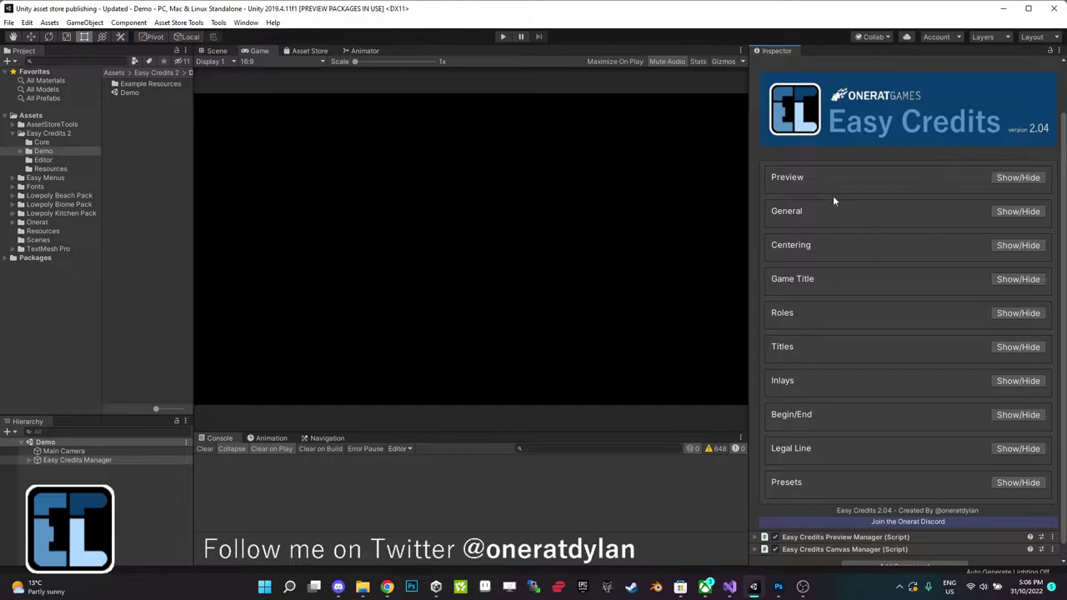
pyautogui.click(1005, 347)
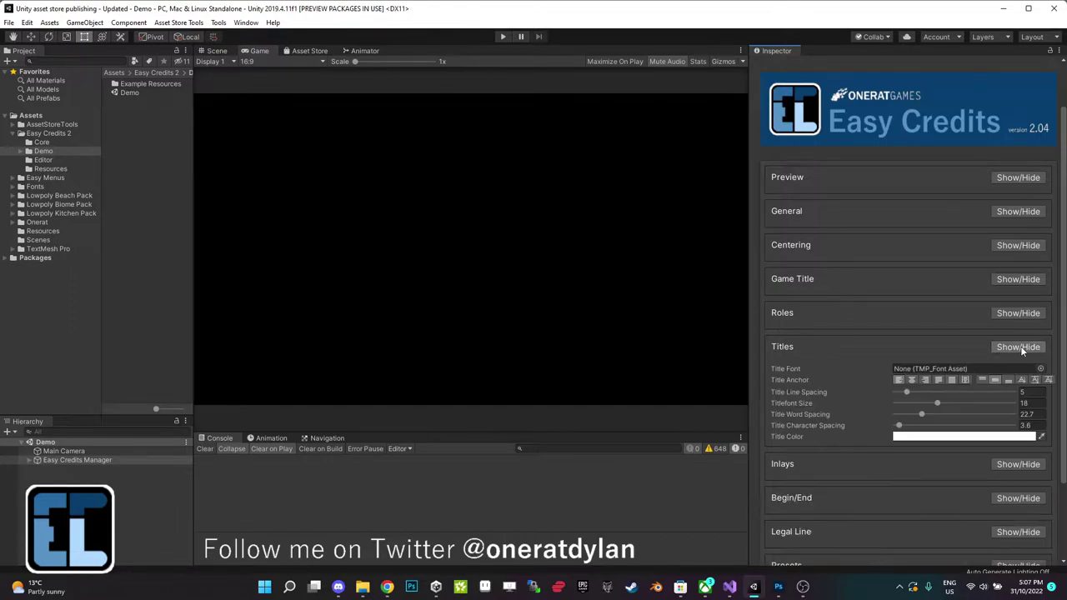
pyautogui.click(1018, 348)
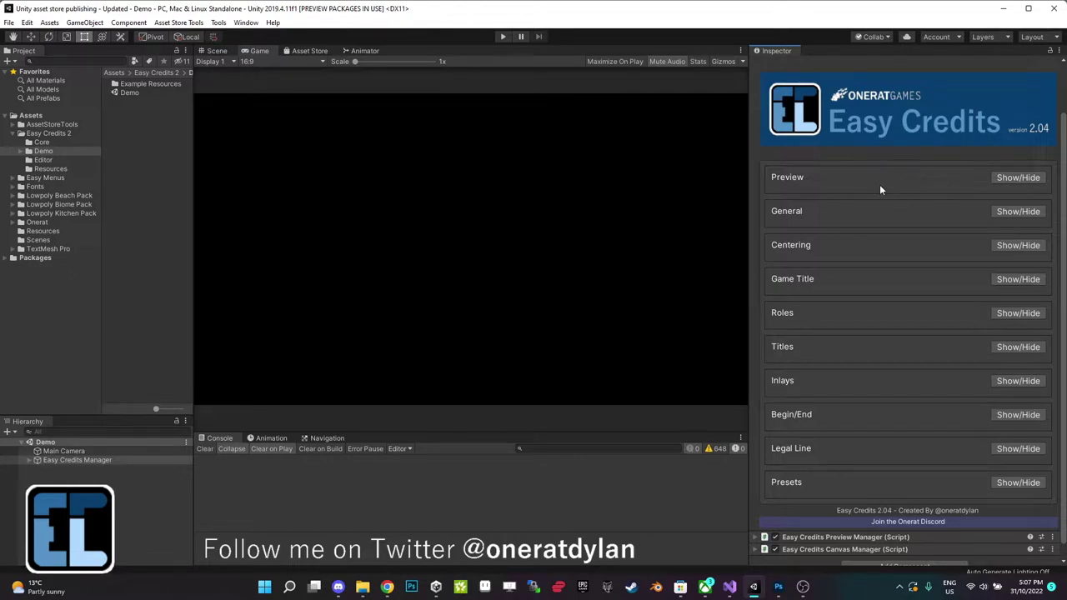
# Enable the credits preview and advance its Preview Scroll to about 0.255.
pyautogui.click(1025, 180)
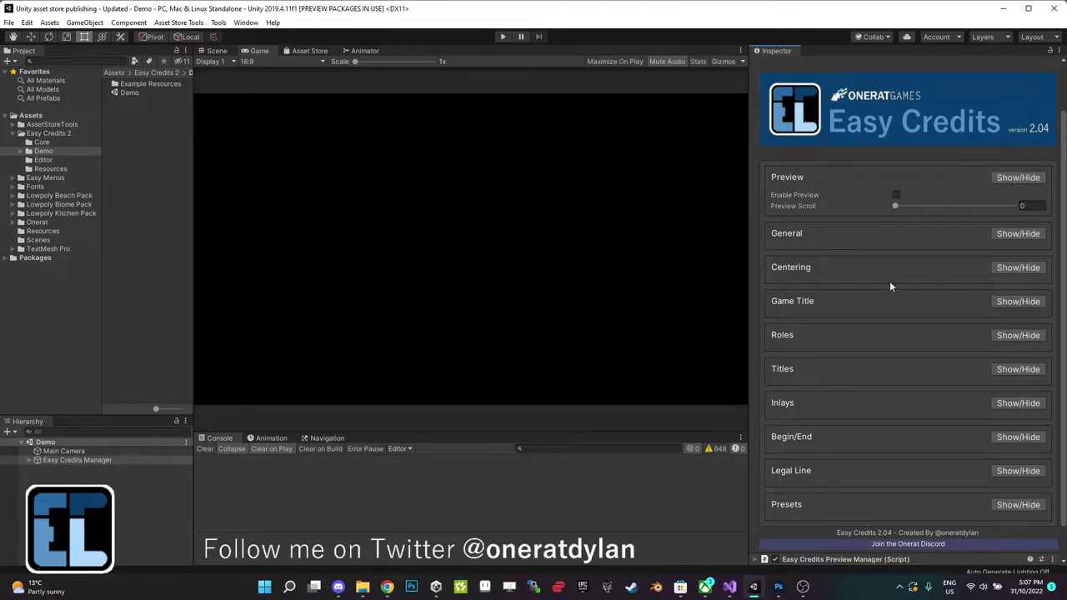
pyautogui.click(896, 196)
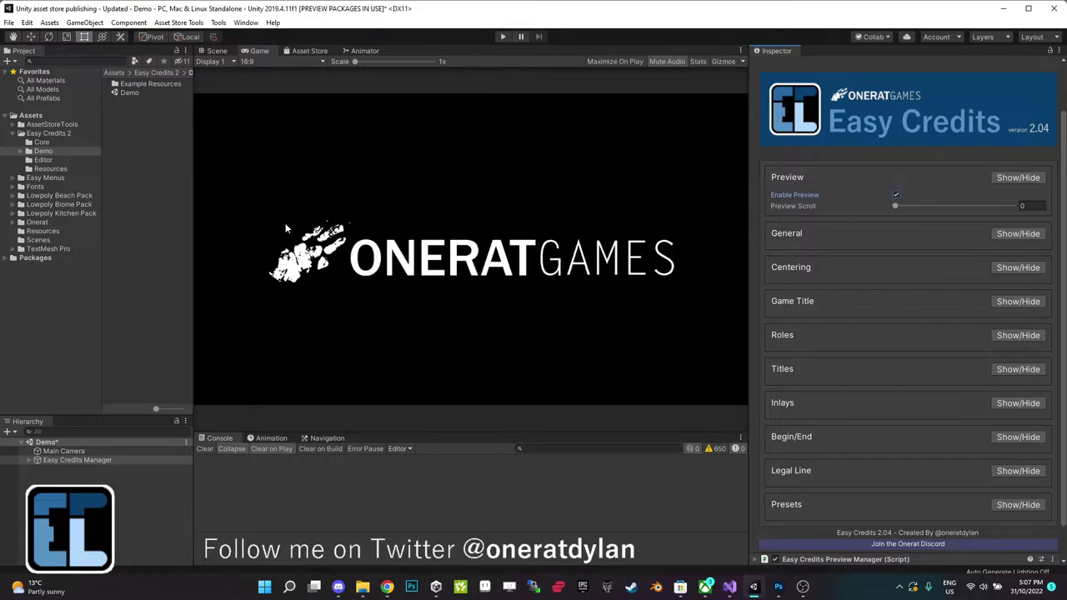
pyautogui.click(896, 207)
pyautogui.moveTo(896, 208)
pyautogui.mouseDown()
pyautogui.moveTo(1010, 208)
pyautogui.moveTo(931, 214)
pyautogui.moveTo(884, 202)
pyautogui.mouseUp()
pyautogui.moveTo(897, 209); pyautogui.dragTo(932, 215)
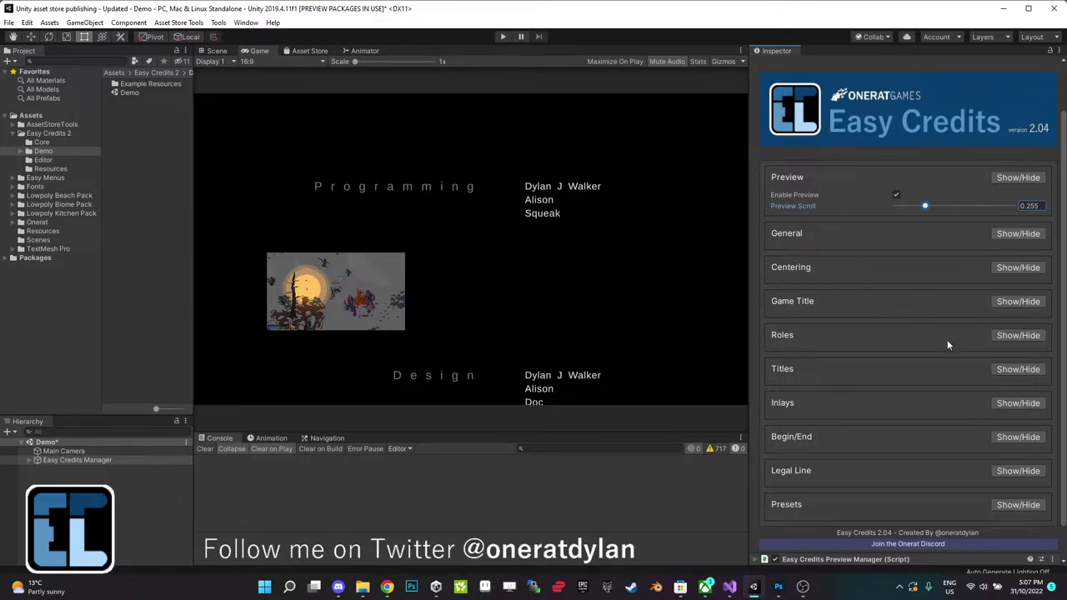
# Try adjusting the role font size in the Roles settings, and collapse the section again.
pyautogui.click(1012, 337)
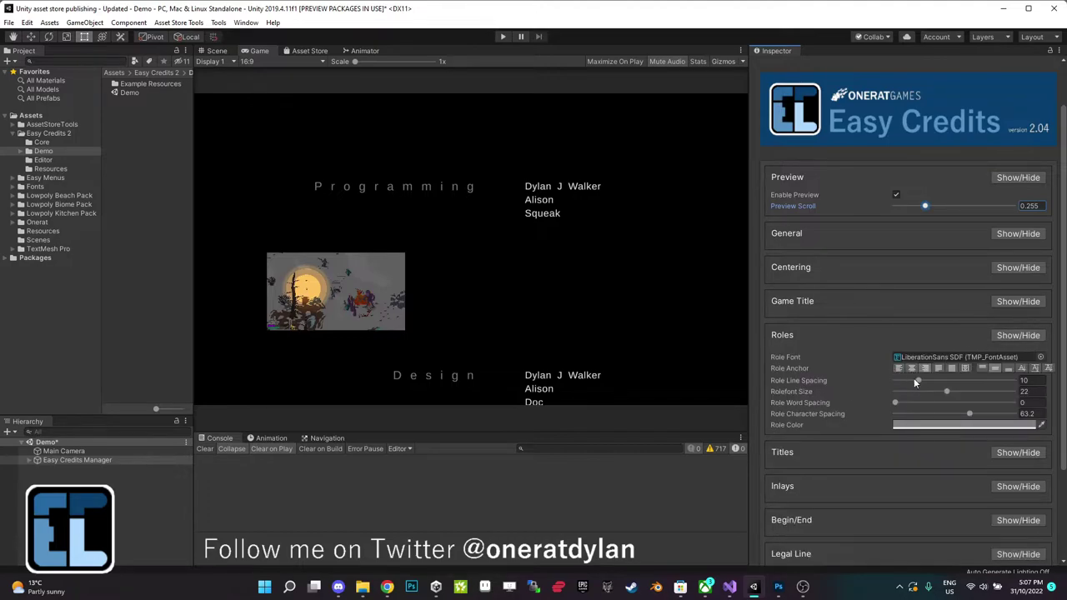
pyautogui.moveTo(947, 393)
pyautogui.mouseDown()
pyautogui.moveTo(999, 393)
pyautogui.moveTo(934, 394)
pyautogui.moveTo(946, 394)
pyautogui.mouseUp()
pyautogui.click(1003, 336)
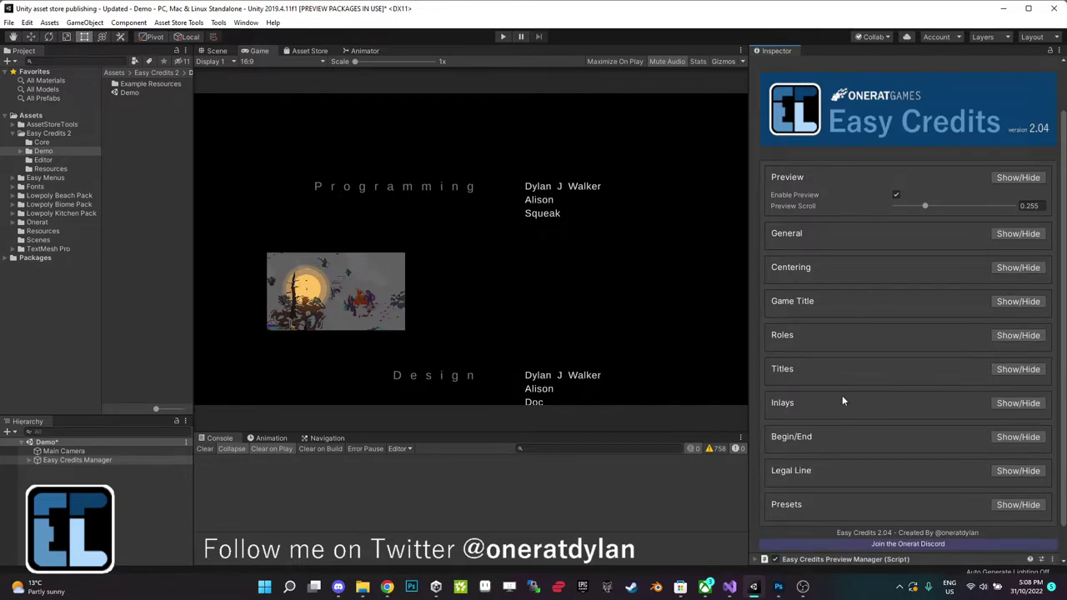
# Advance the credits preview slightly, and show the General settings alongside the contents of Easy Credits 2's Resources folder.
pyautogui.moveTo(915, 208)
pyautogui.mouseDown()
pyautogui.moveTo(967, 207)
pyautogui.moveTo(900, 208)
pyautogui.moveTo(927, 208)
pyautogui.mouseUp()
pyautogui.click(1009, 178)
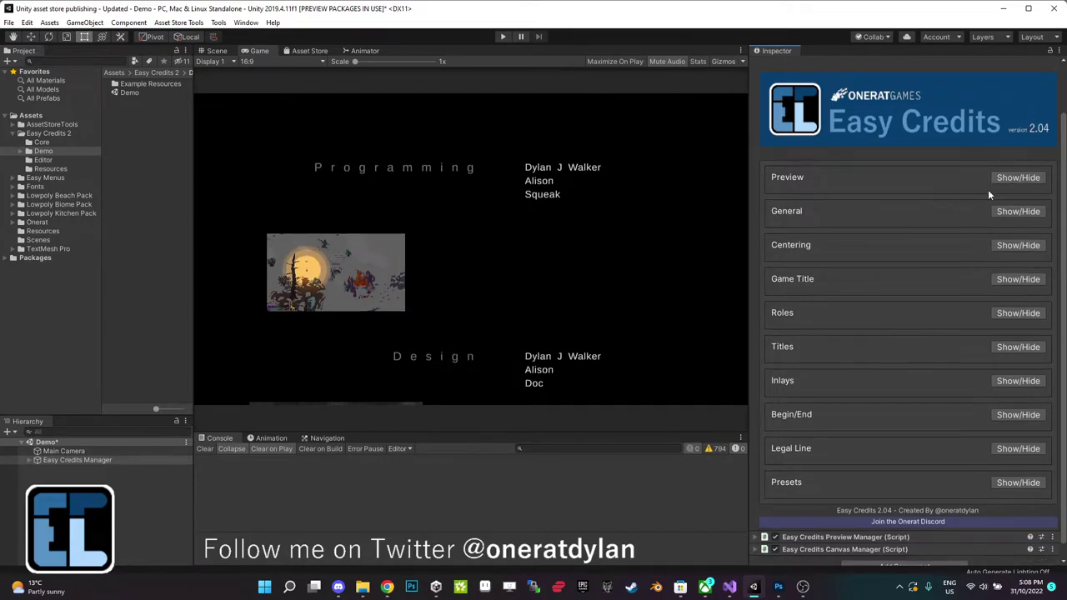
pyautogui.click(1025, 214)
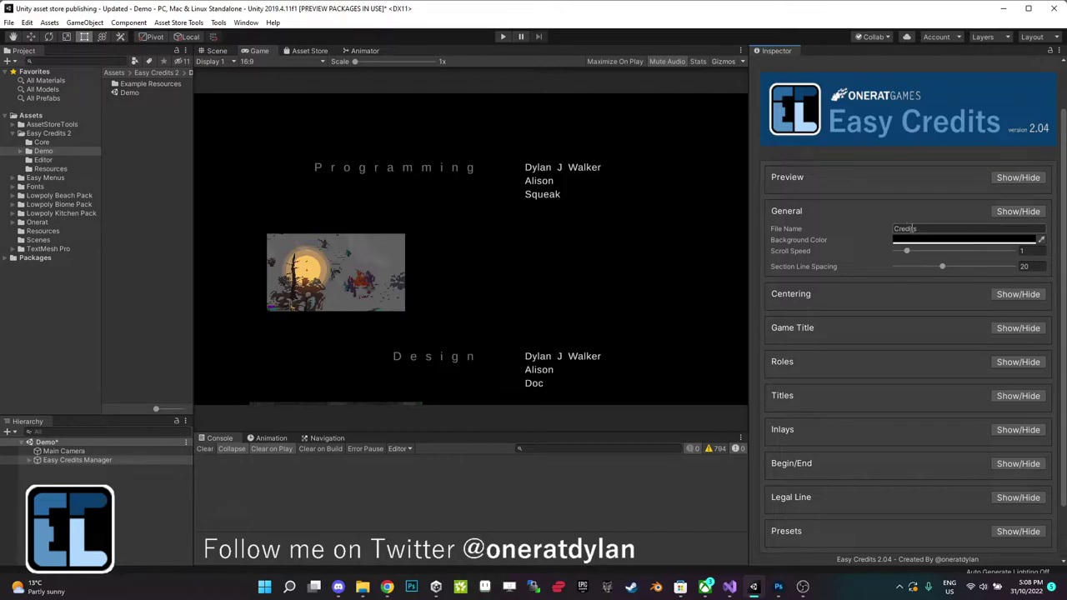
pyautogui.click(54, 169)
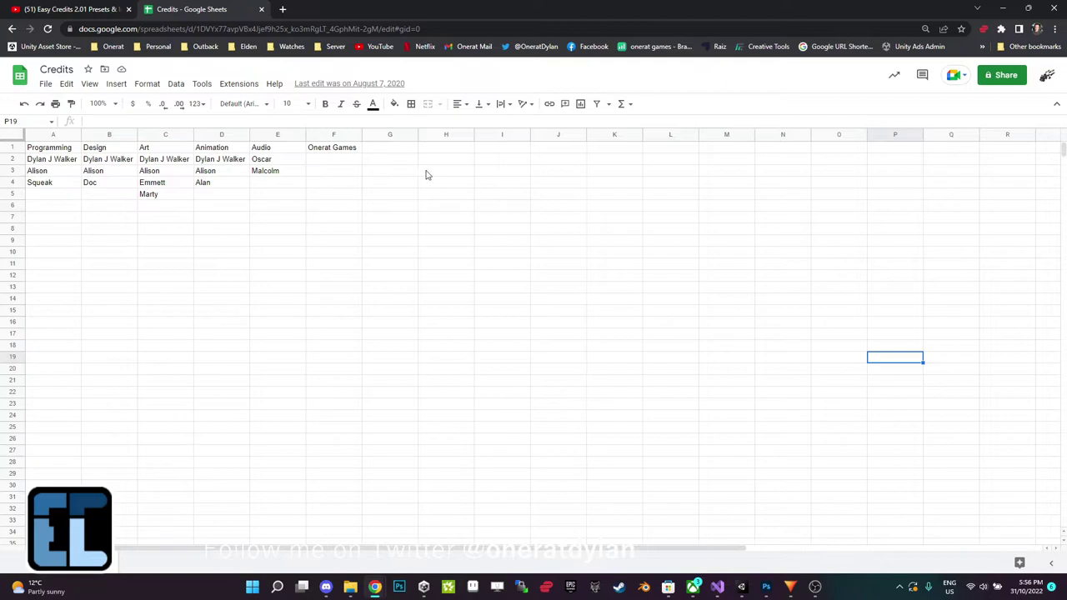
# In the Credits spreadsheet in Google Sheets, examine the role headings in row 1 and the names listed under Programming and Design.
pyautogui.click(64, 150)
pyautogui.click(111, 153)
pyautogui.click(162, 152)
pyautogui.click(229, 154)
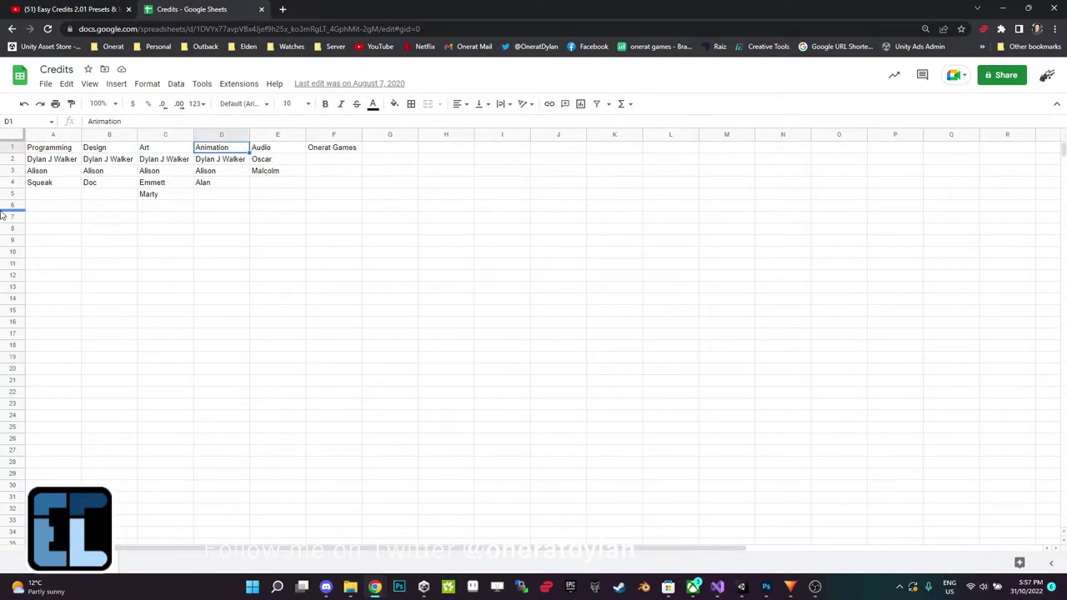
pyautogui.click(40, 161)
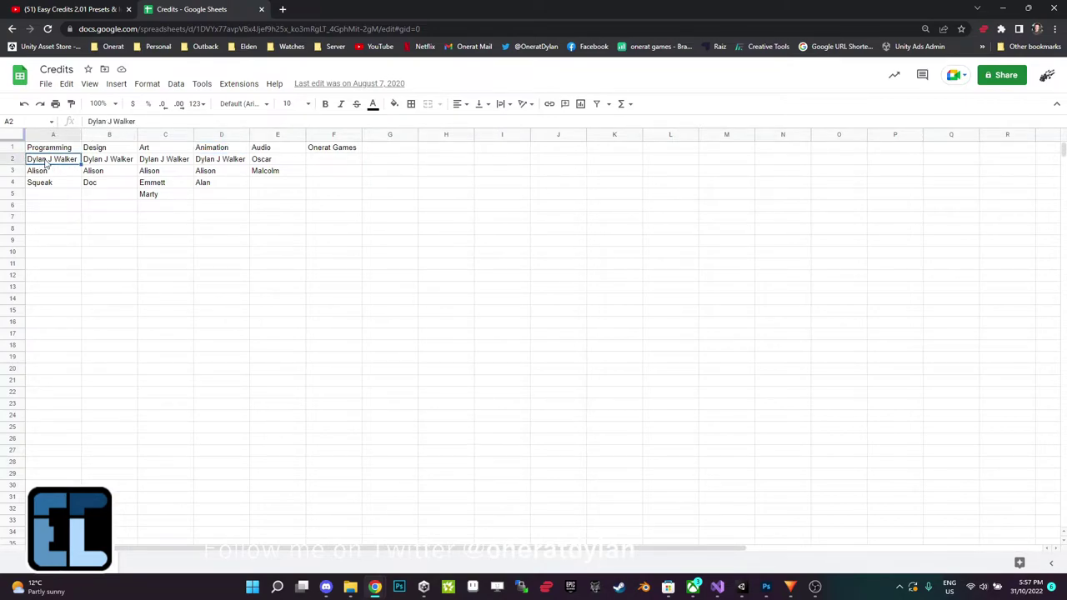
pyautogui.click(39, 172)
pyautogui.click(52, 183)
pyautogui.click(104, 160)
pyautogui.click(108, 174)
pyautogui.click(99, 185)
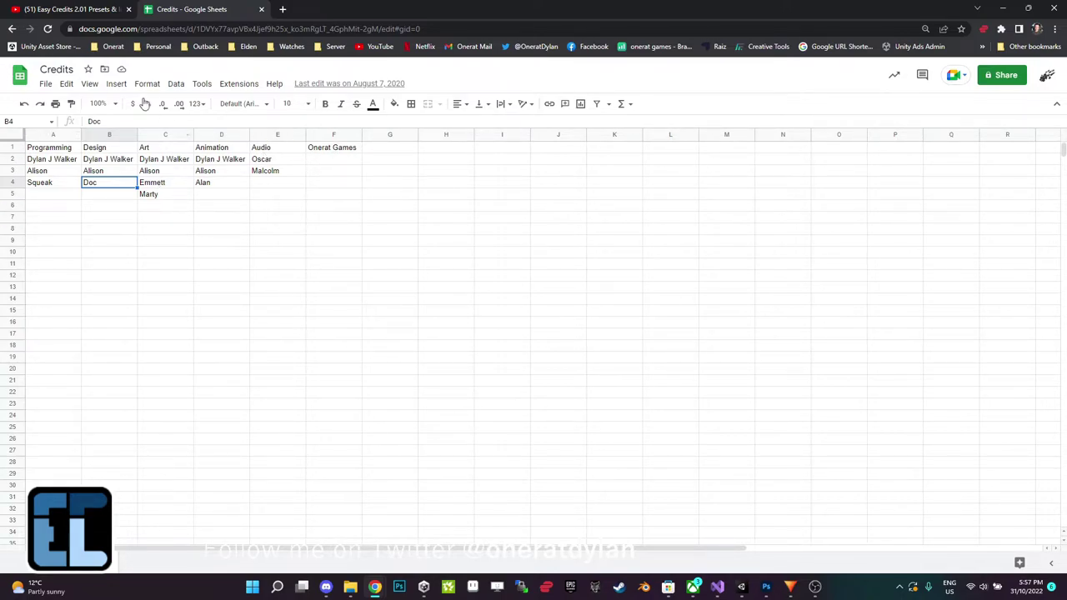
# Check the Credits spreadsheet's download formats for Comma Separated Values (.csv) without downloading.
pyautogui.click(45, 85)
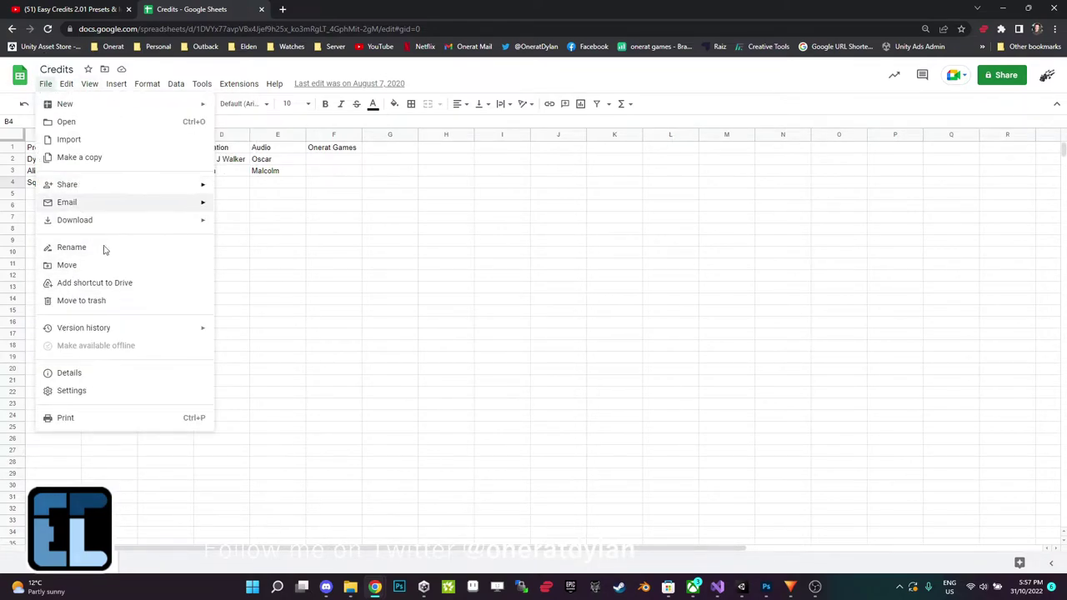
pyautogui.moveTo(78, 222)
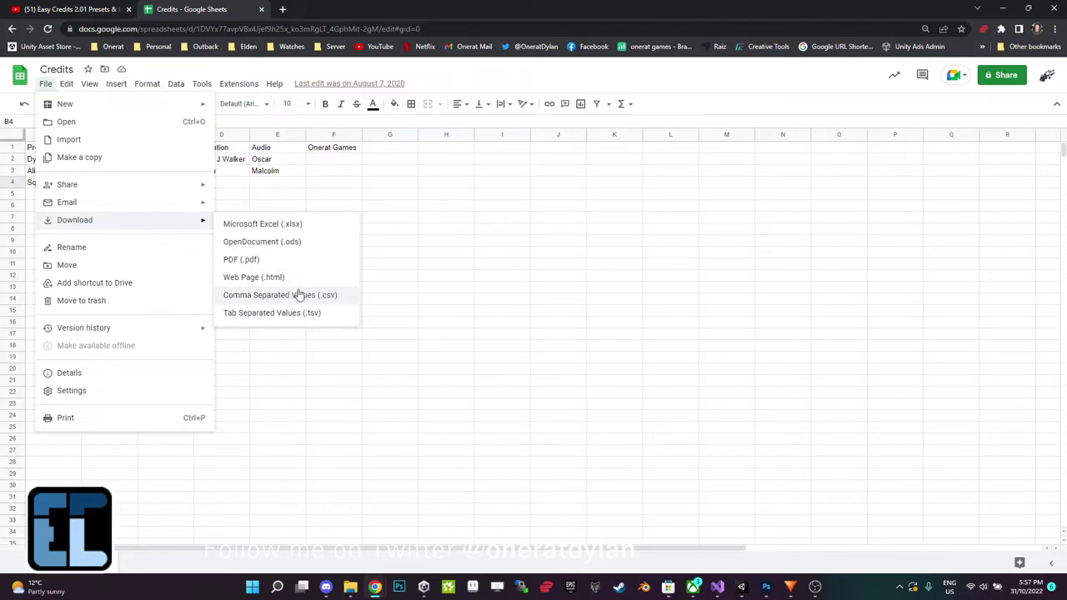
pyautogui.click(459, 228)
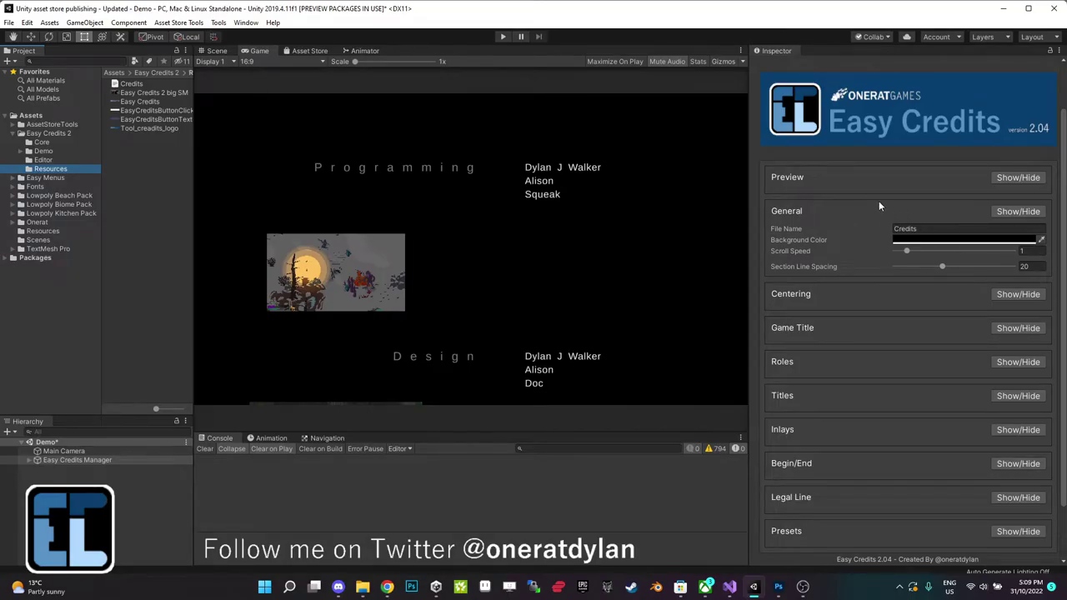
# In Unity, try other background colors for the credits and return the color to black (000000).
pyautogui.click(908, 243)
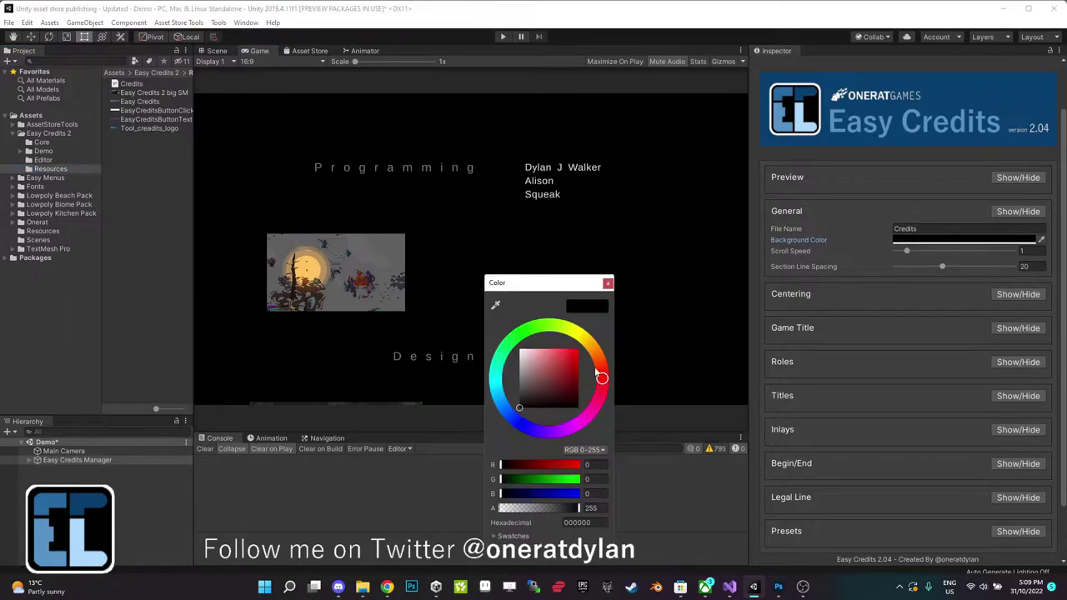
pyautogui.moveTo(561, 377); pyautogui.dragTo(508, 338)
pyautogui.moveTo(457, 397); pyautogui.dragTo(452, 469)
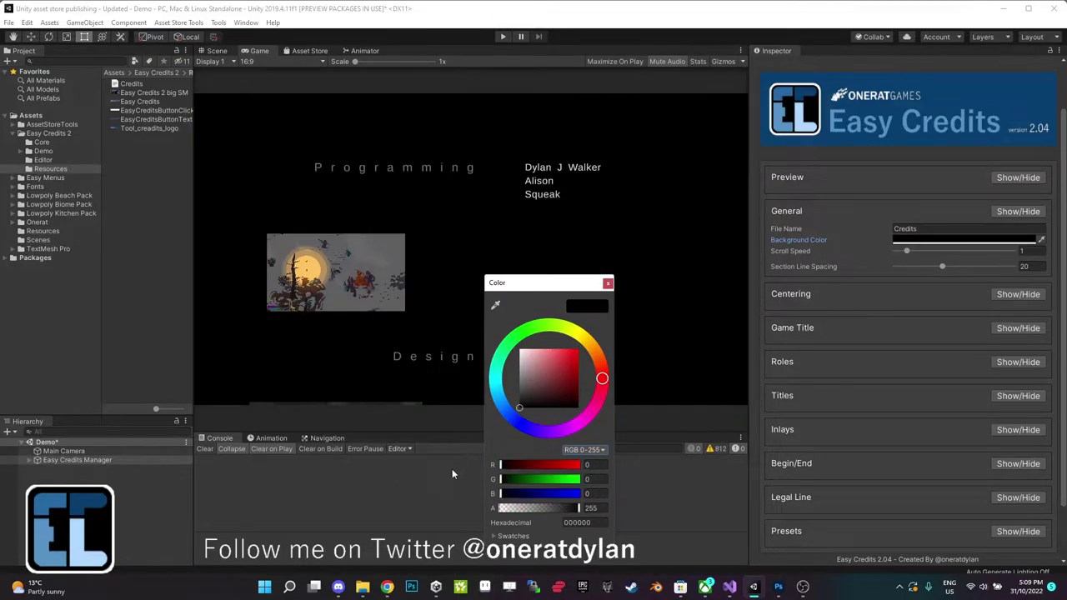
pyautogui.click(608, 283)
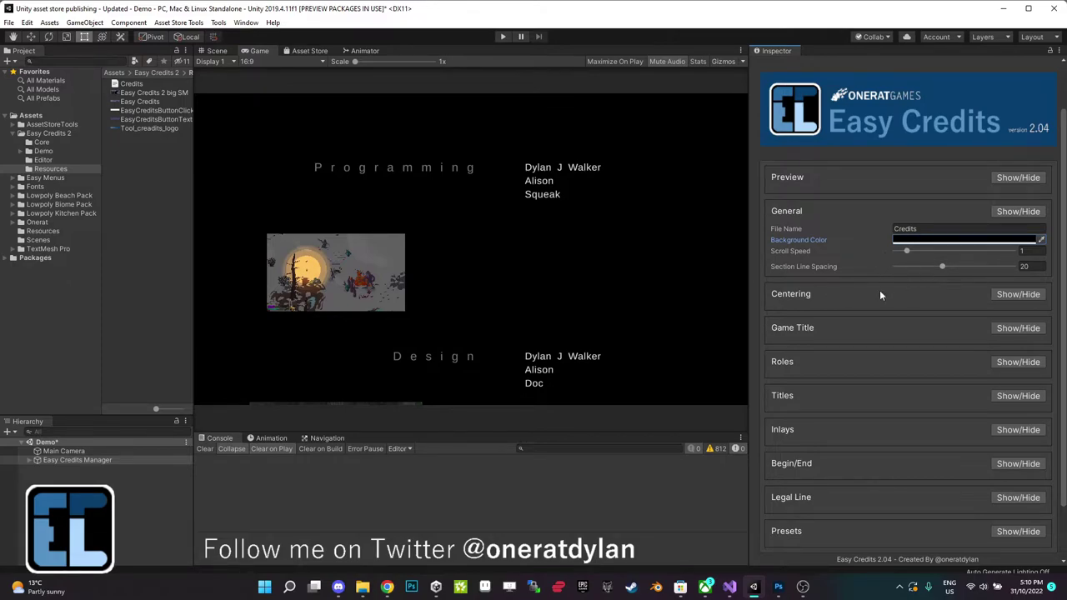
# Try a larger section line spacing for the credits, restore it to 20 and collapse the General settings.
pyautogui.moveTo(941, 267)
pyautogui.mouseDown()
pyautogui.moveTo(1009, 266)
pyautogui.moveTo(884, 272)
pyautogui.moveTo(960, 270)
pyautogui.mouseUp()
pyautogui.click(942, 266)
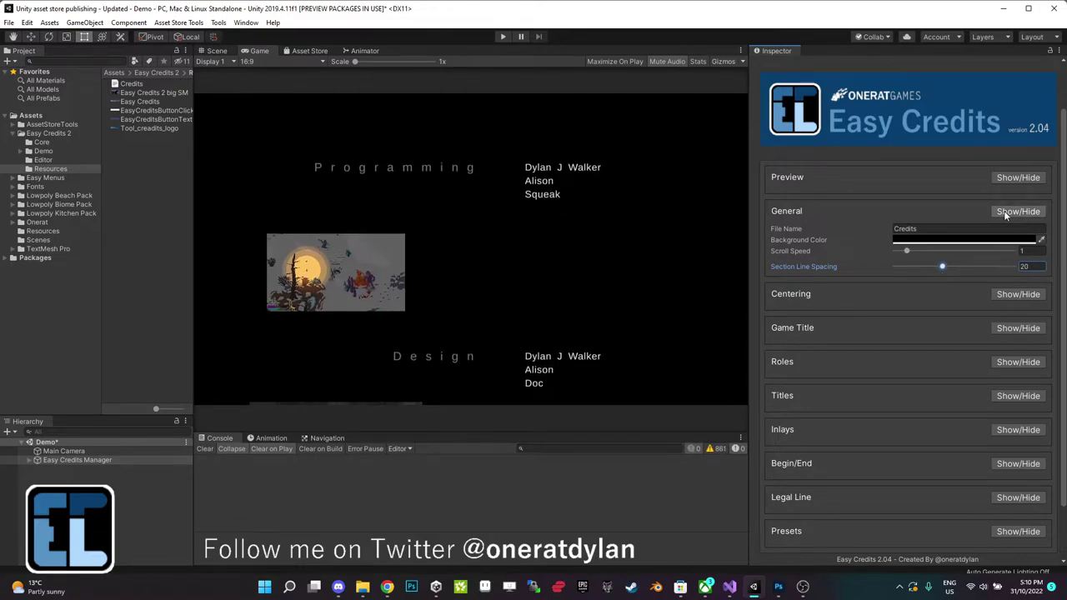
pyautogui.click(1004, 212)
# Expand the Centering settings, try several horizontal positions for the credits text and set Text Centering to 0.4.
pyautogui.click(1008, 246)
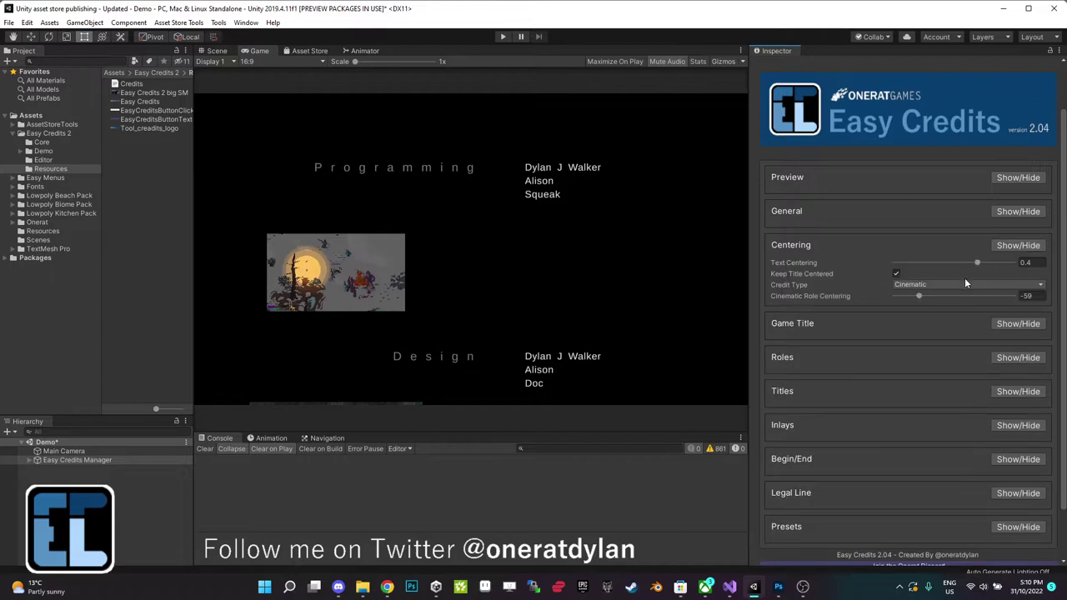
pyautogui.moveTo(972, 265); pyautogui.dragTo(954, 278)
pyautogui.moveTo(977, 265); pyautogui.dragTo(1012, 264)
pyautogui.moveTo(963, 308); pyautogui.dragTo(960, 306)
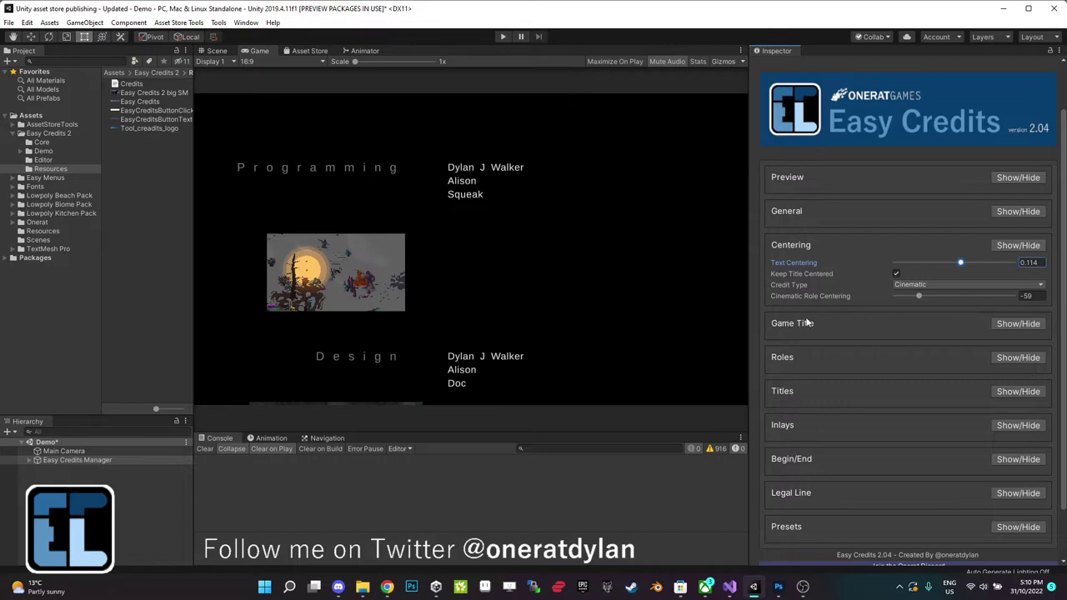
pyautogui.write('0.4')
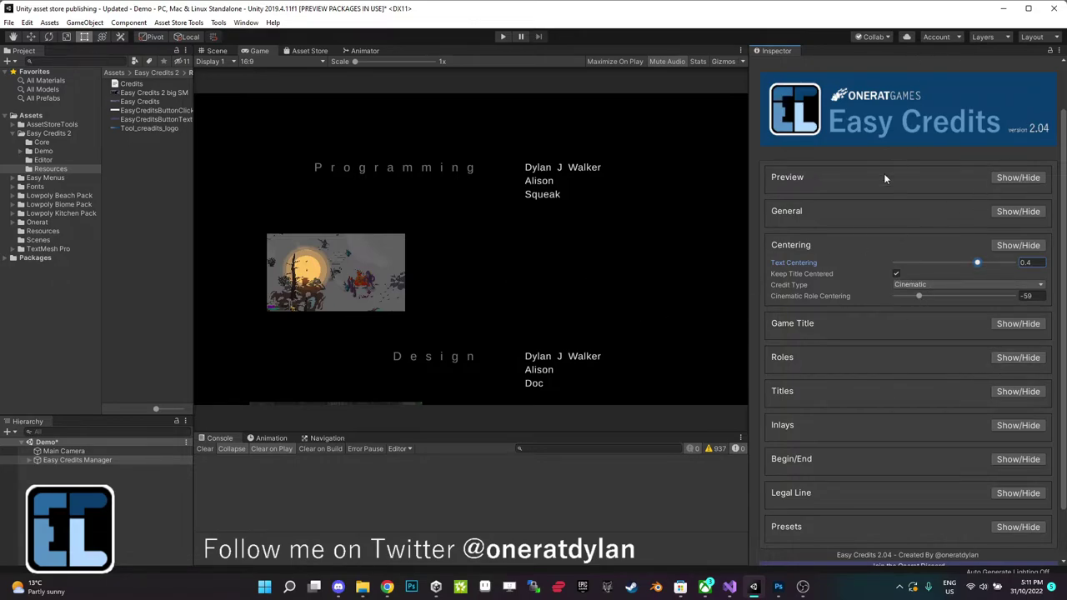
# Shift Text Centering to about 0.7 and back to 0.18, and return the Preview Scroll to 0.
pyautogui.moveTo(977, 264); pyautogui.dragTo(993, 263)
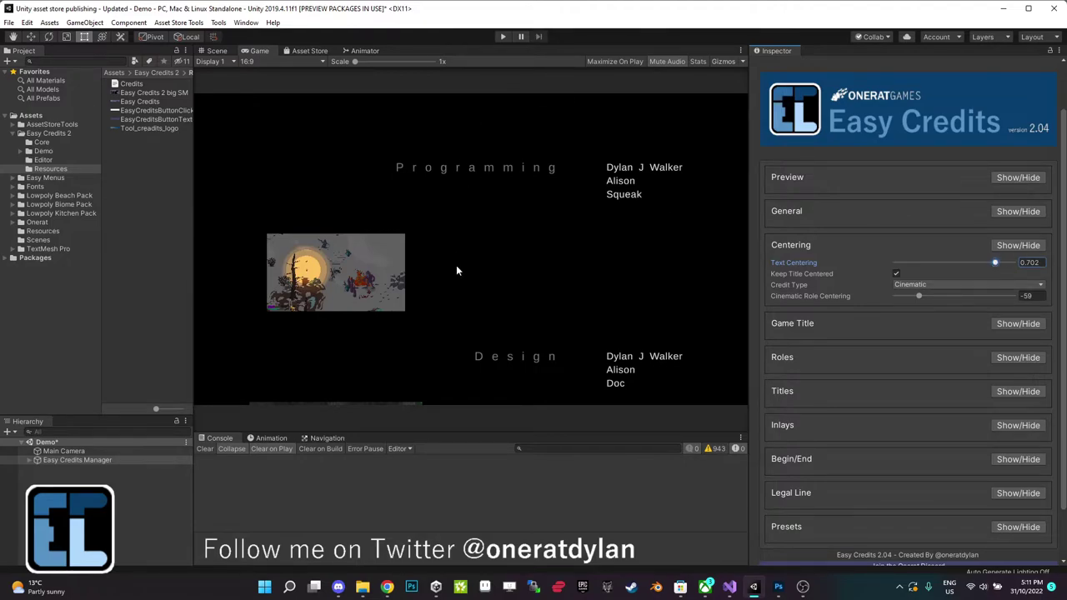
pyautogui.moveTo(993, 263); pyautogui.dragTo(964, 263)
pyautogui.click(1009, 177)
pyautogui.moveTo(928, 206); pyautogui.dragTo(841, 205)
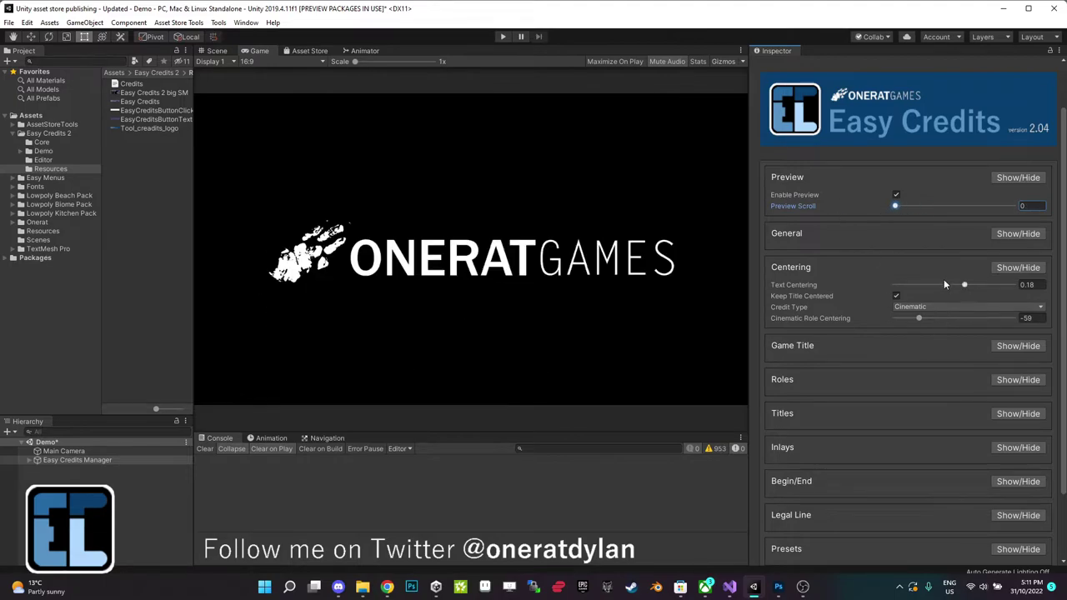
# With Keep Title Centered temporarily turned off, set Text Centering to 0.5 and Title Logo Centering to about -0.098.
pyautogui.moveTo(964, 285); pyautogui.dragTo(990, 285)
pyautogui.click(897, 297)
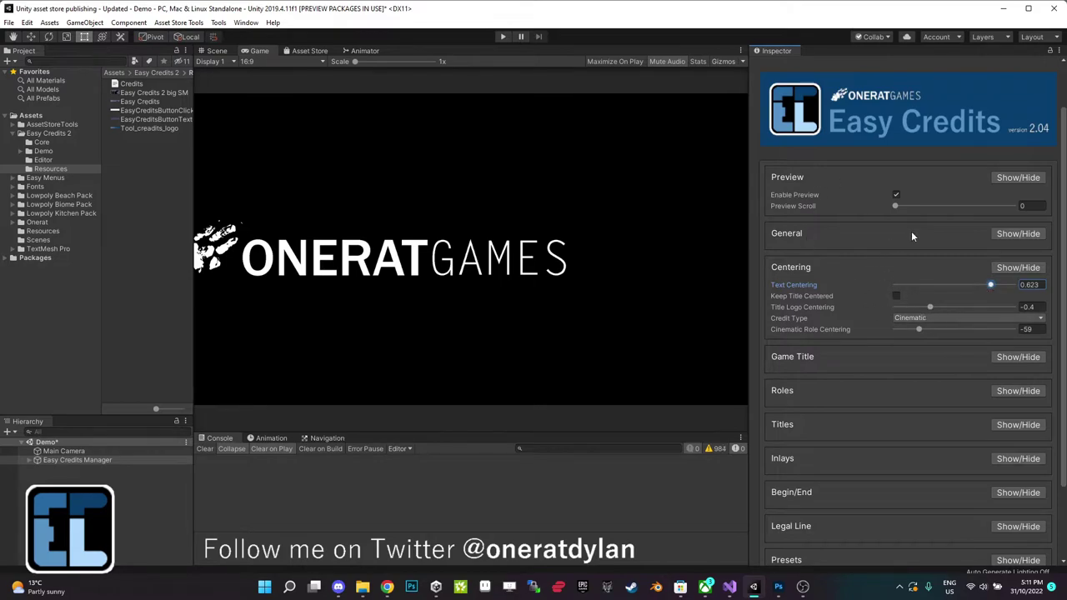
pyautogui.moveTo(992, 286); pyautogui.dragTo(984, 286)
pyautogui.moveTo(931, 307)
pyautogui.mouseDown()
pyautogui.moveTo(989, 309)
pyautogui.moveTo(948, 308)
pyautogui.mouseUp()
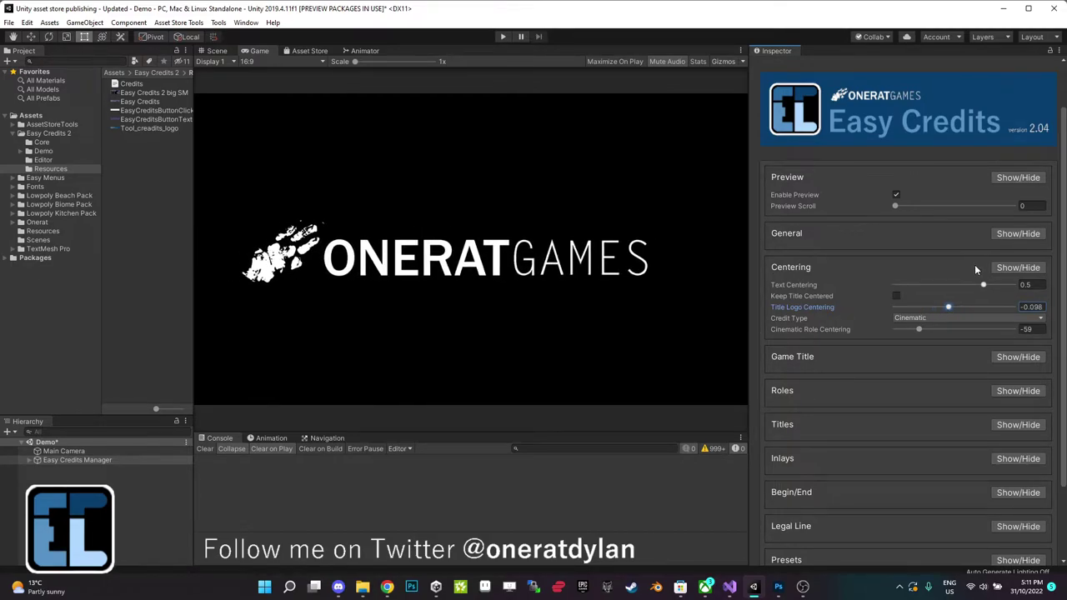
pyautogui.click(897, 297)
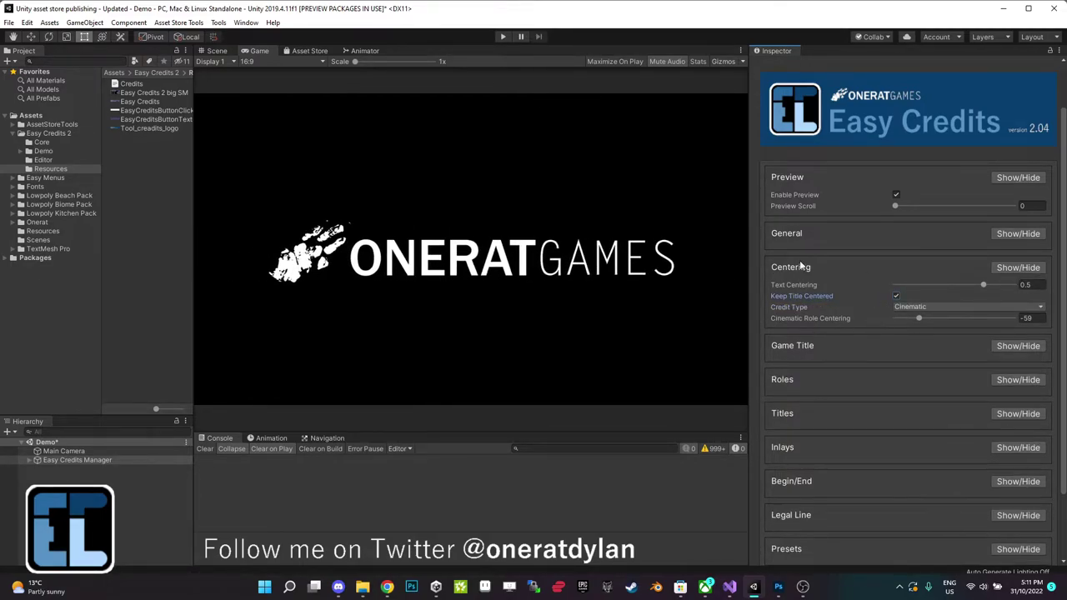
# Set Text Centering to about 0.396 and advance the Preview Scroll to about 0.297.
pyautogui.click(984, 284)
pyautogui.moveTo(977, 286); pyautogui.dragTo(978, 285)
pyautogui.moveTo(895, 207); pyautogui.dragTo(930, 207)
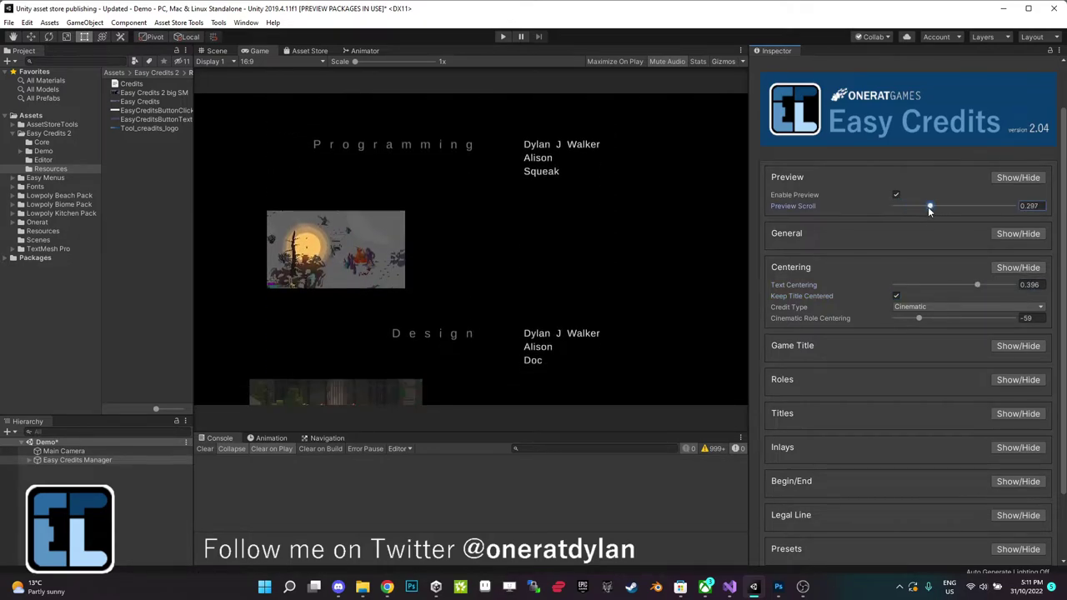
# Try the Inline credit type and switch the credits back to Cinematic.
pyautogui.click(921, 308)
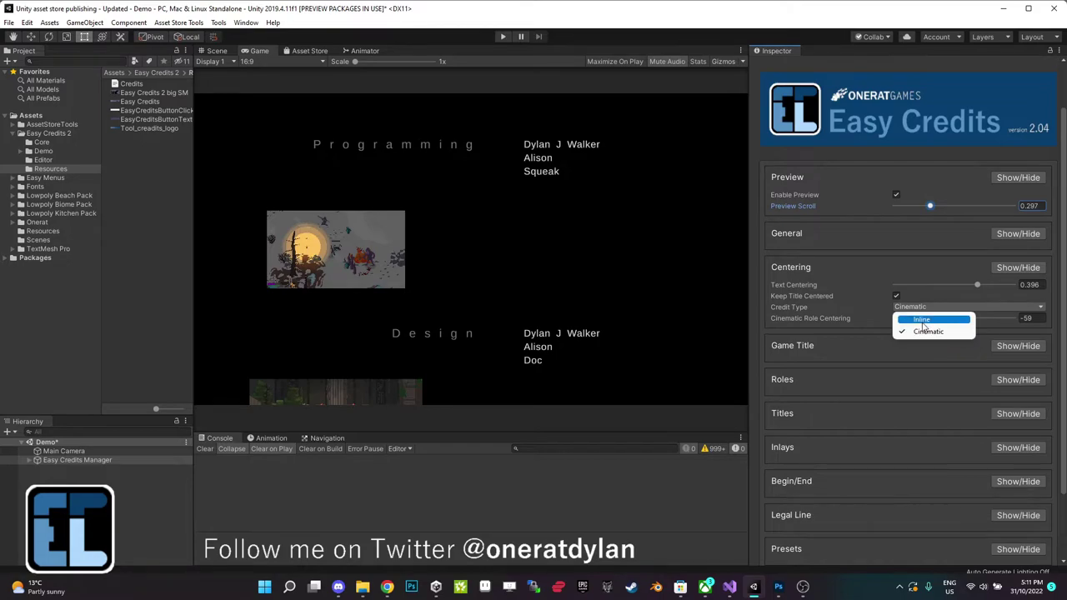
pyautogui.click(905, 316)
pyautogui.click(904, 306)
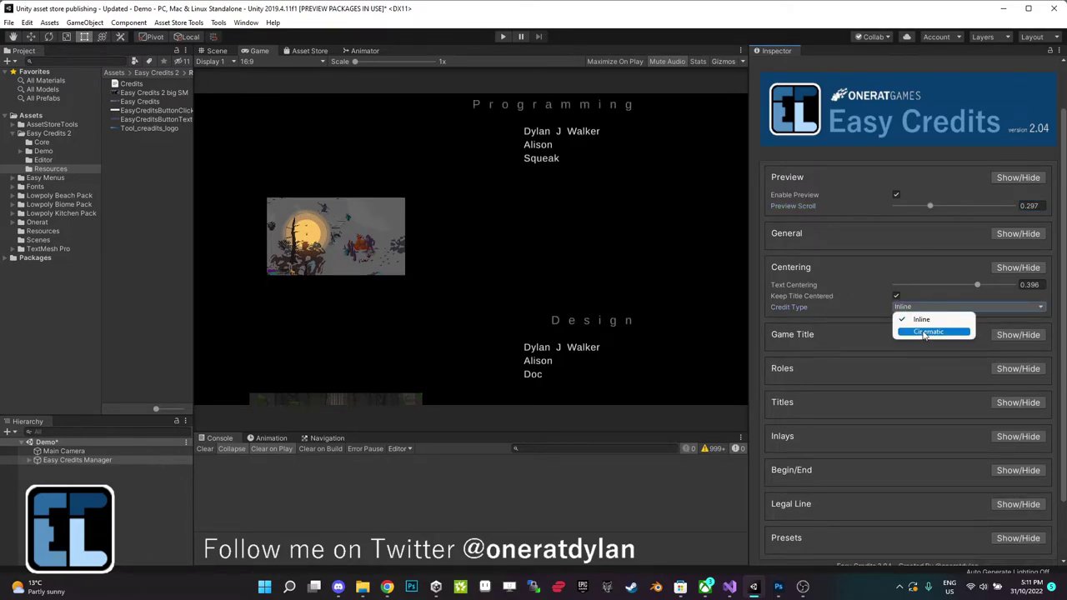
pyautogui.click(906, 329)
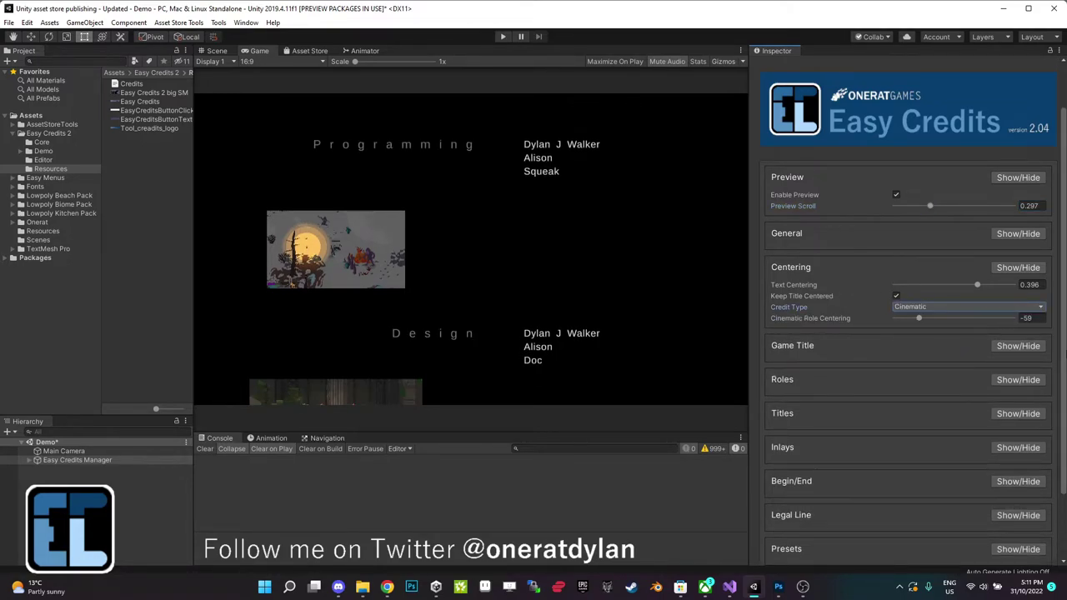
# Keep the Cinematic credit type, try a different Cinematic Role Centering offset and restore it, and collapse the Centering settings.
pyautogui.click(903, 306)
pyautogui.click(906, 328)
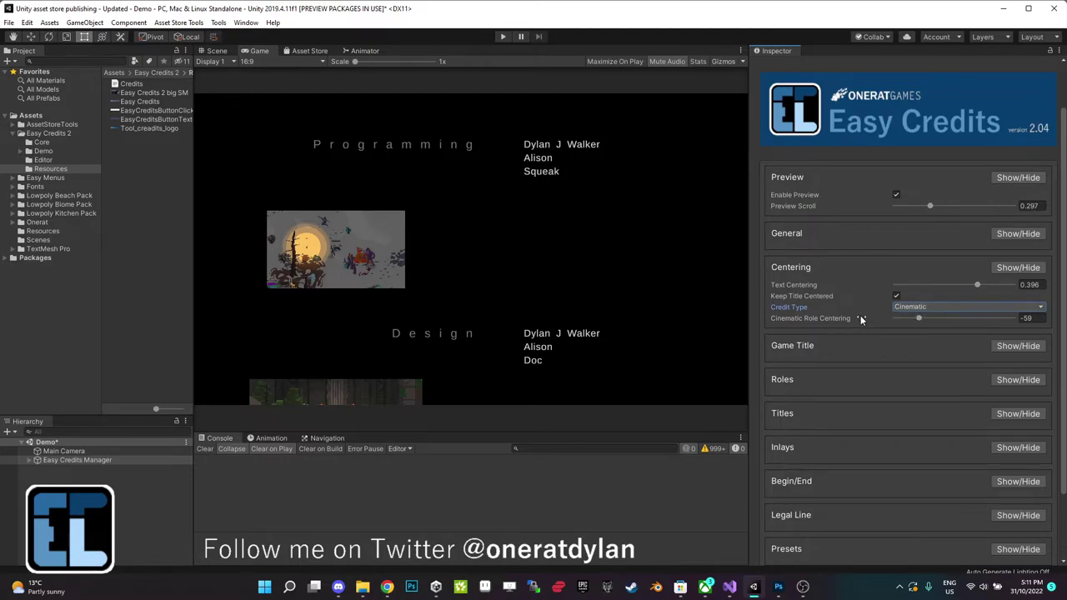
pyautogui.moveTo(920, 317); pyautogui.dragTo(891, 322)
pyautogui.click(920, 320)
pyautogui.click(1020, 275)
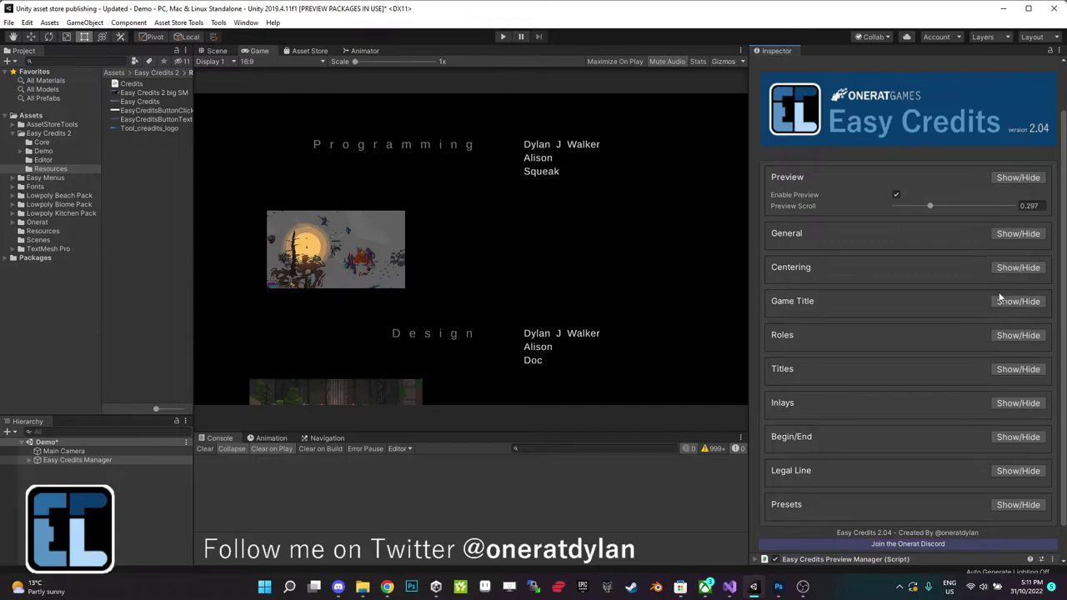
# Expand the Game Title settings, return the Preview Scroll to 0, and locate the Game Title Image asset in the project.
pyautogui.click(1007, 301)
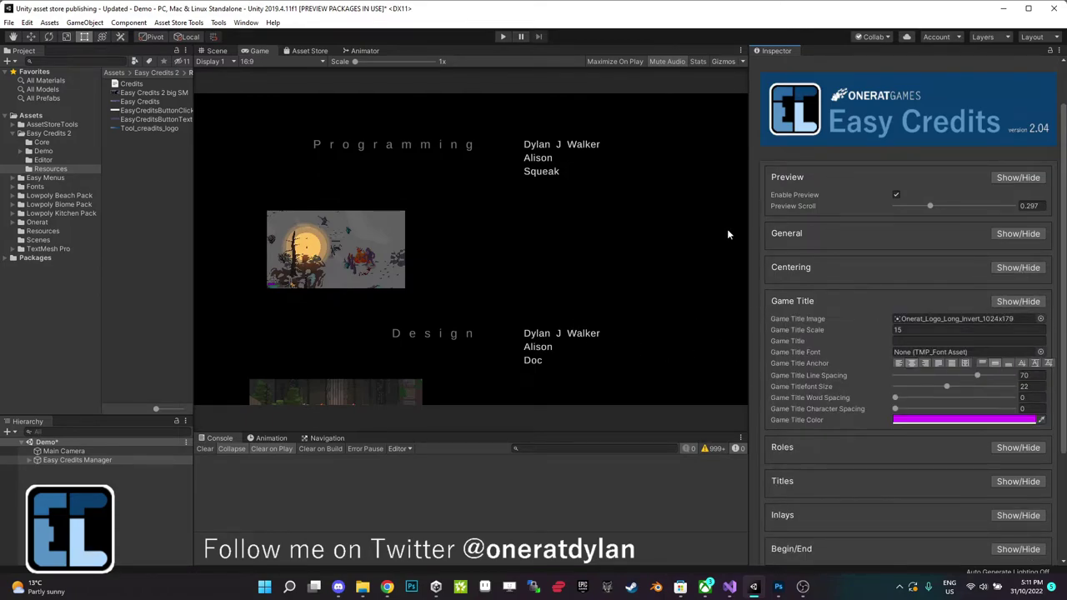
pyautogui.moveTo(929, 206); pyautogui.dragTo(854, 214)
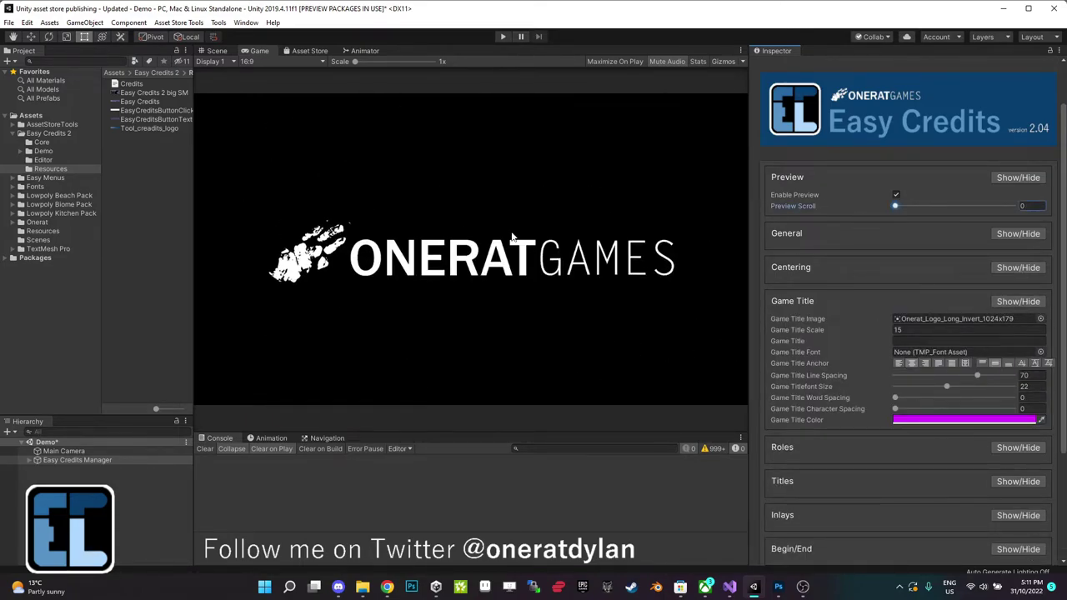
pyautogui.click(934, 319)
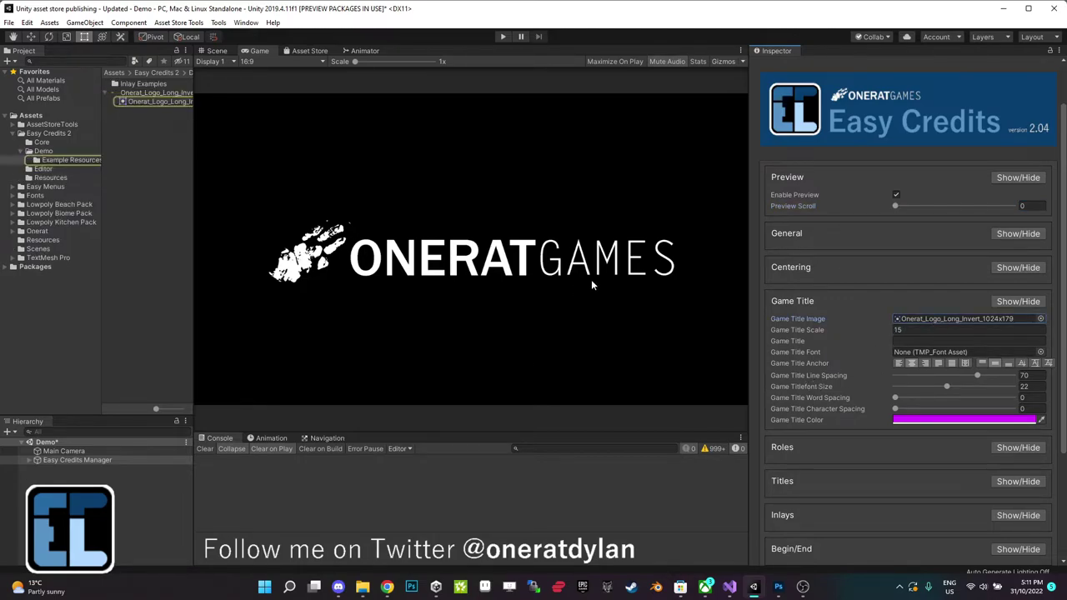
# Try "jsgohseioglk" as the Game Title text, clear it again, and collapse the Game Title settings.
pyautogui.moveTo(801, 329)
pyautogui.mouseDown()
pyautogui.moveTo(815, 331)
pyautogui.moveTo(783, 331)
pyautogui.moveTo(802, 330)
pyautogui.moveTo(794, 340)
pyautogui.mouseUp()
pyautogui.click(794, 340)
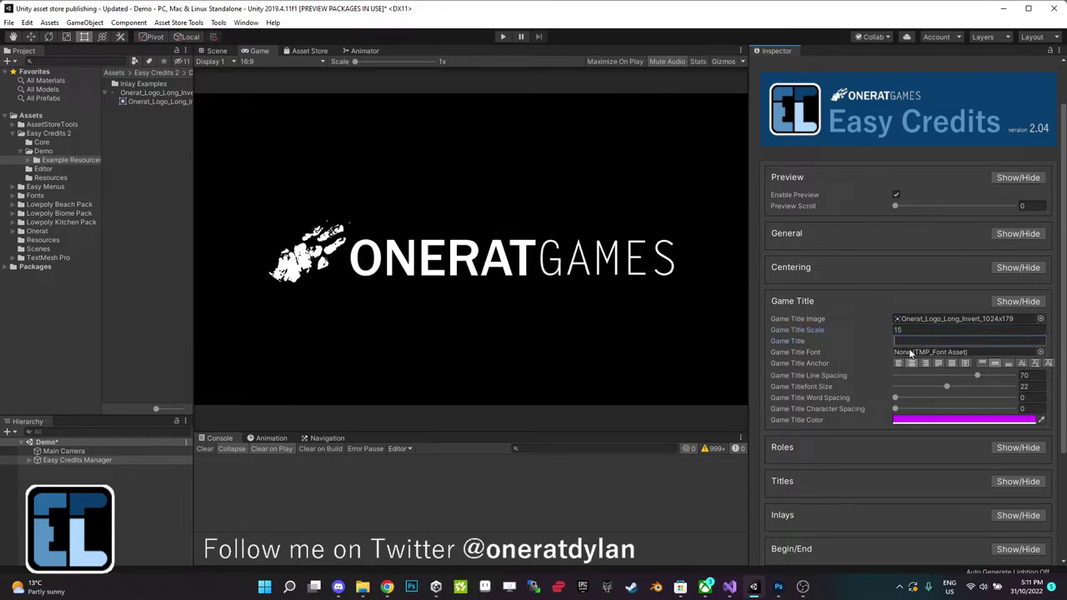
pyautogui.write('jsgohseioglk')
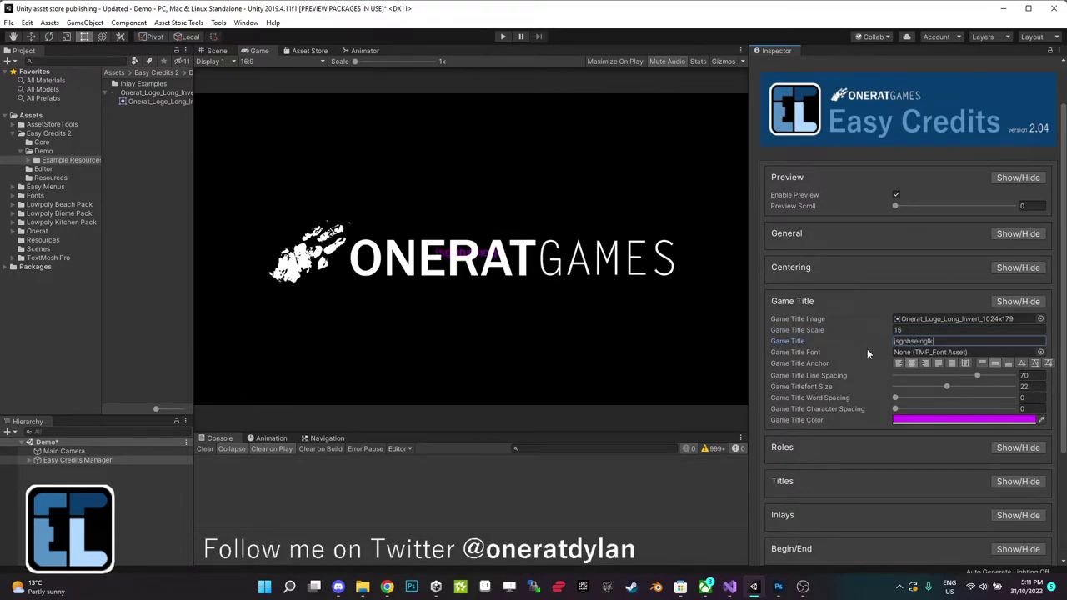
pyautogui.press('BackSpace')
pyautogui.press('BackSpace')
pyautogui.press('BackSpace')
pyautogui.press('BackSpace')
pyautogui.press('BackSpace')
pyautogui.press('BackSpace')
pyautogui.press('BackSpace')
pyautogui.press('BackSpace')
pyautogui.press('BackSpace')
pyautogui.press('BackSpace')
pyautogui.press('BackSpace')
pyautogui.press('BackSpace')
pyautogui.click(923, 355)
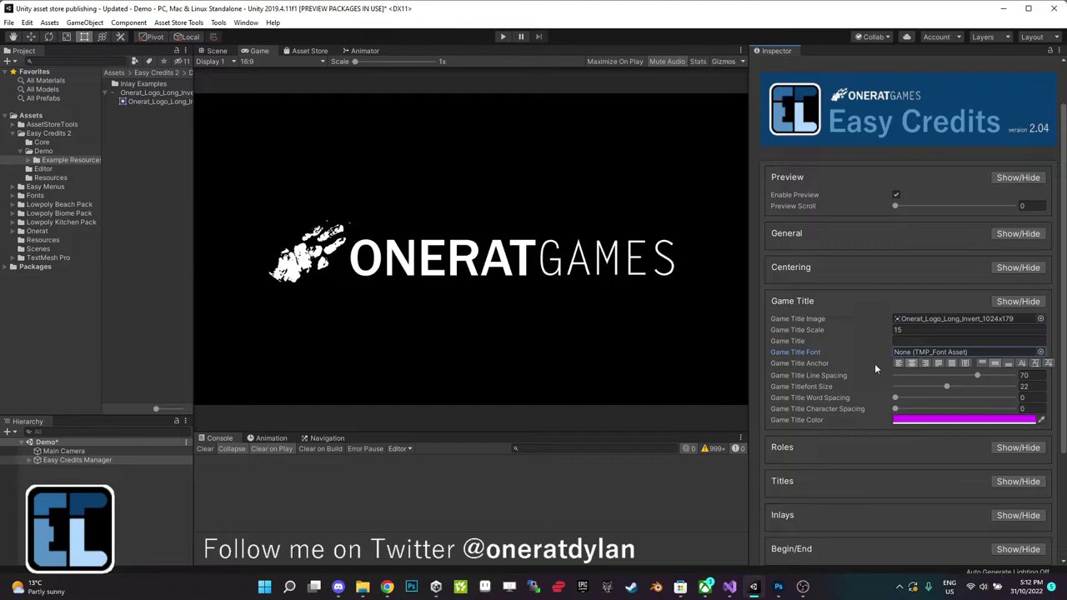
pyautogui.click(1015, 302)
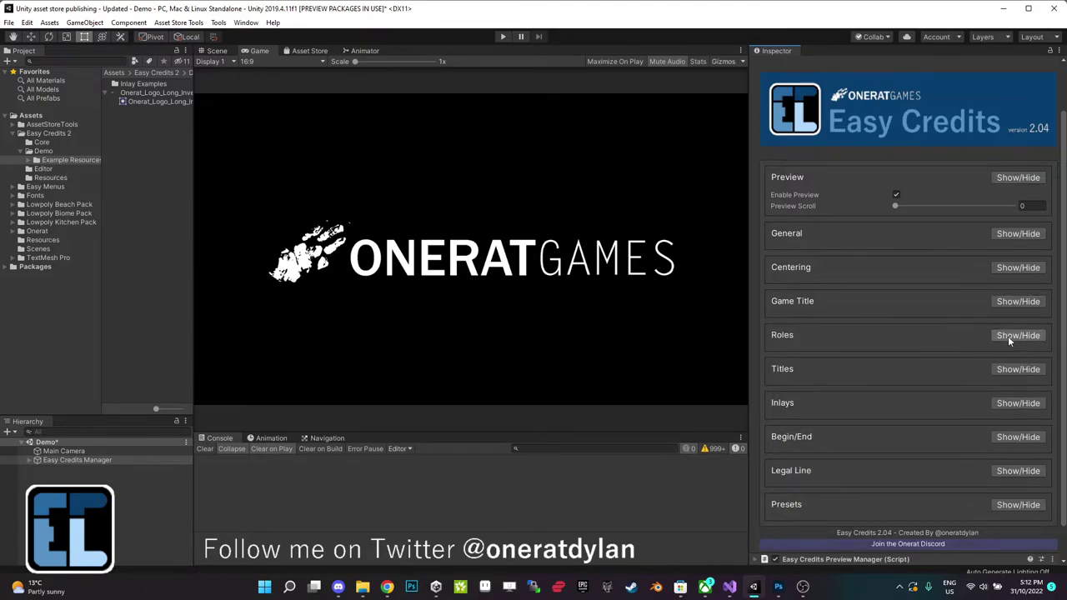
# Review the Roles and Titles text settings in turn with the Preview Scroll advanced to about 0.288.
pyautogui.click(1009, 335)
pyautogui.moveTo(893, 205); pyautogui.dragTo(928, 205)
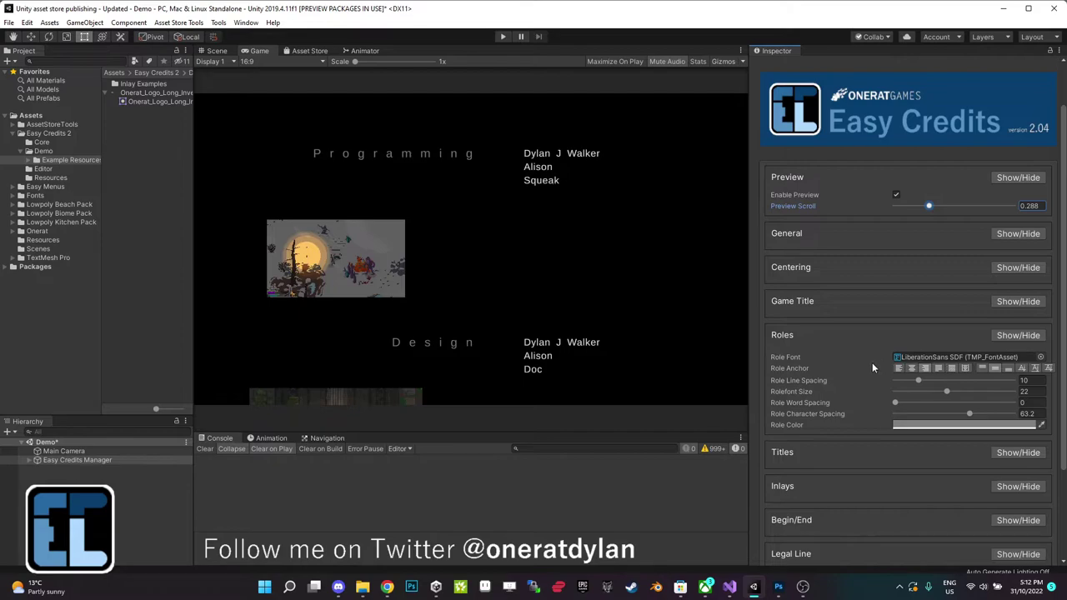
pyautogui.click(1006, 339)
pyautogui.click(1010, 368)
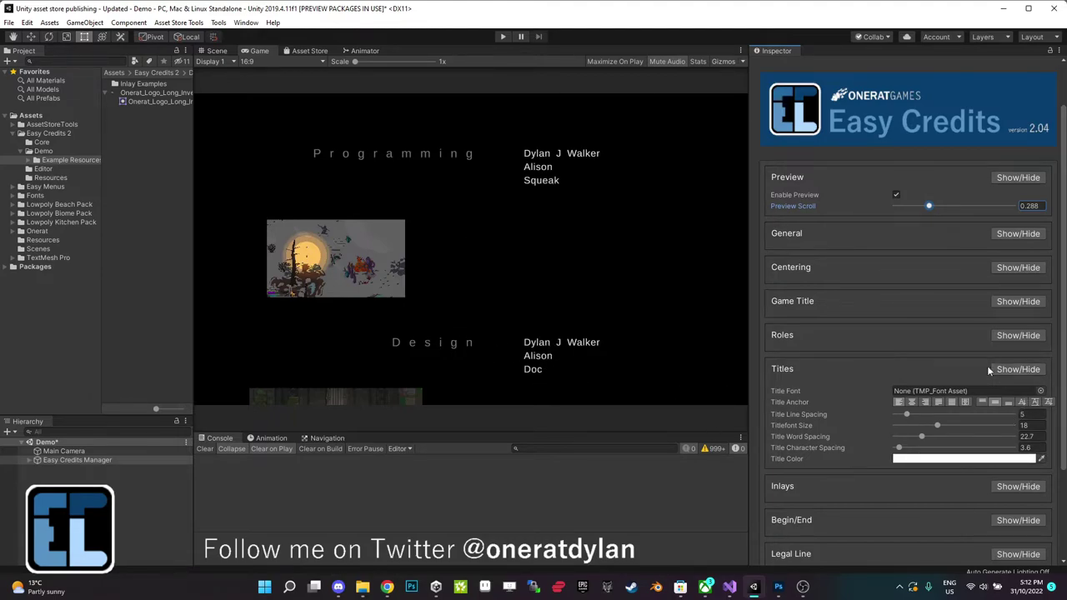
pyautogui.click(1015, 369)
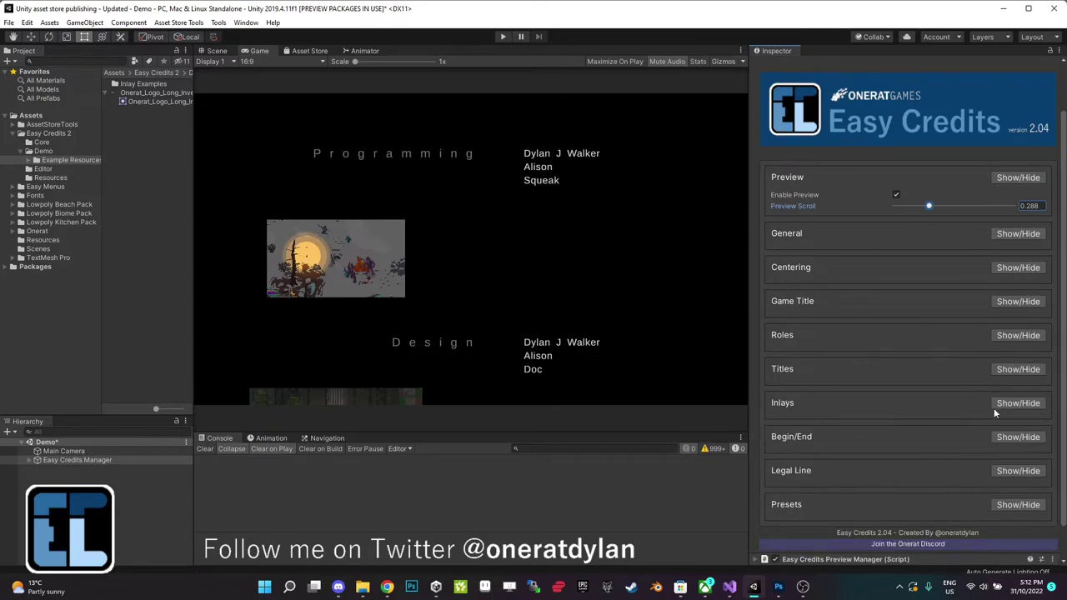
# Examine the Inlays settings, including the inlay type and each inlay's centering, spacing and scale, and collapse them.
pyautogui.click(1023, 407)
pyautogui.scroll(-2, 908, 397)
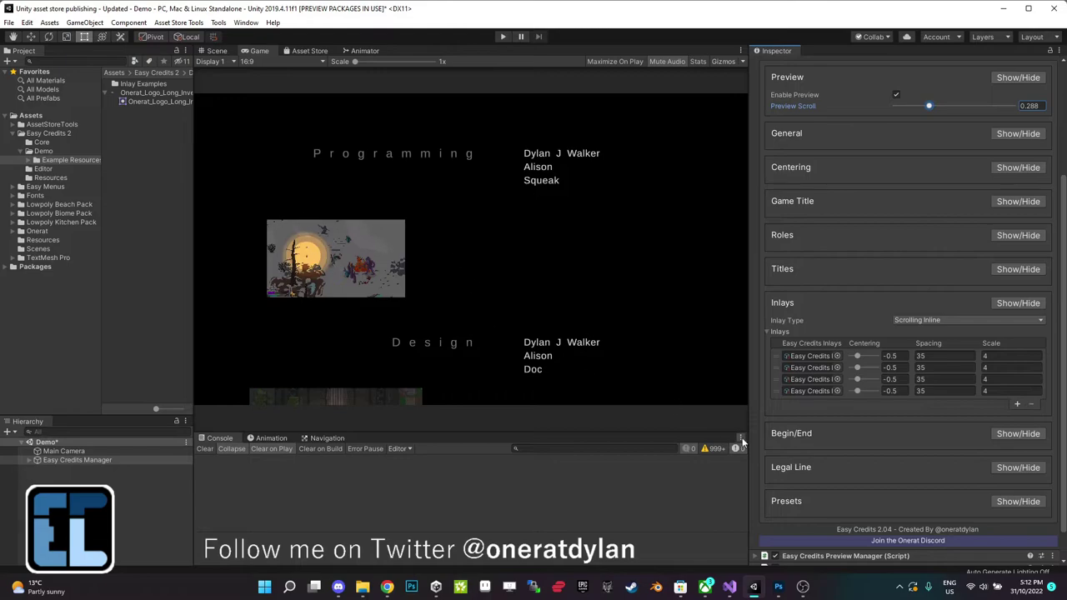
pyautogui.moveTo(858, 357)
pyautogui.mouseDown()
pyautogui.moveTo(871, 356)
pyautogui.moveTo(855, 356)
pyautogui.mouseUp()
pyautogui.click(857, 367)
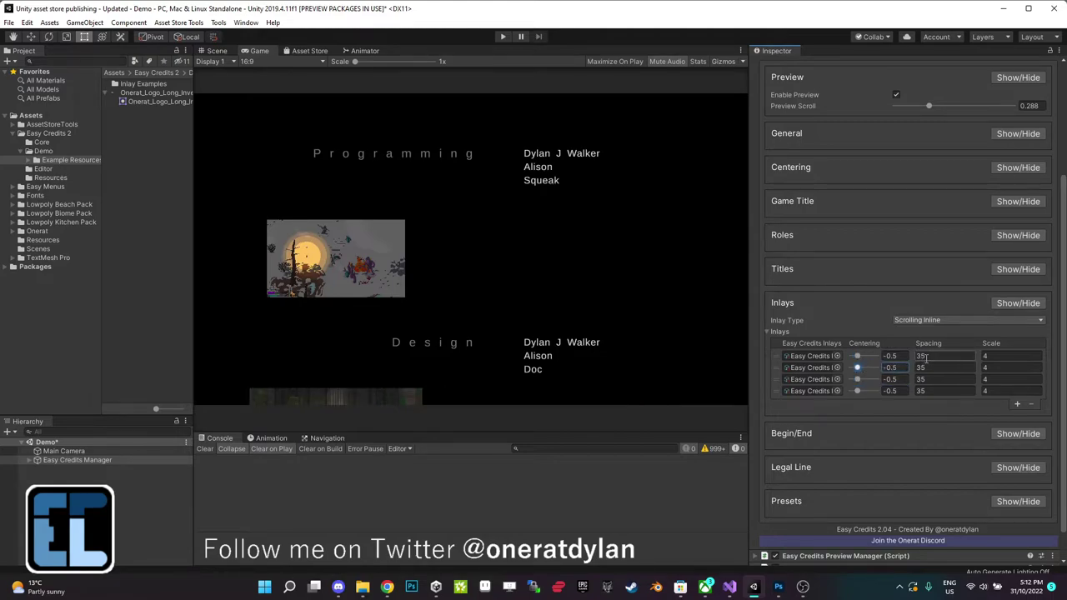
pyautogui.scroll(-2, 793, 318)
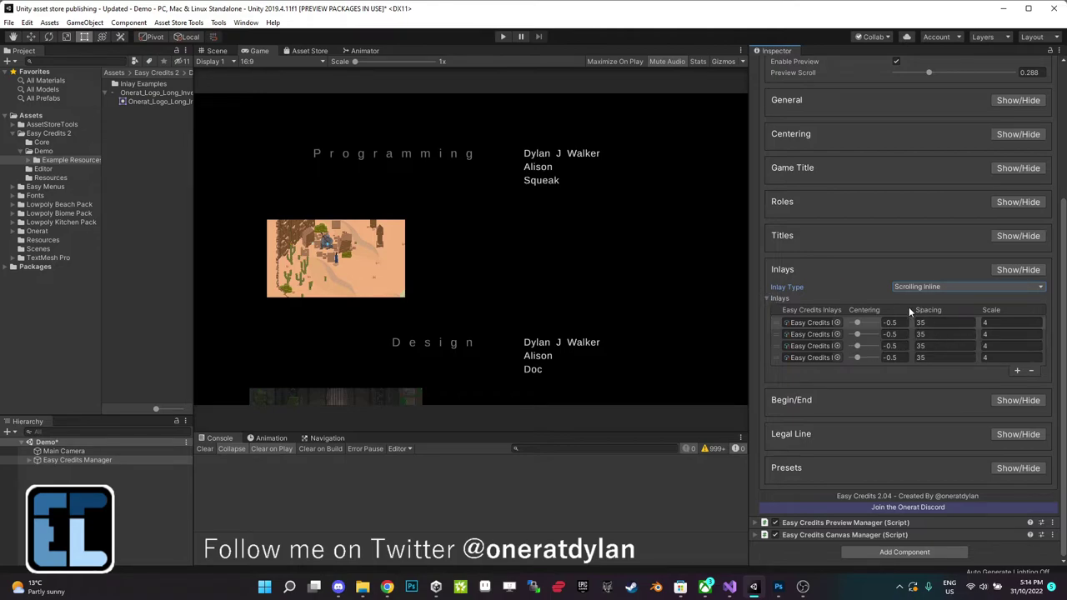
pyautogui.scroll(5, 784, 294)
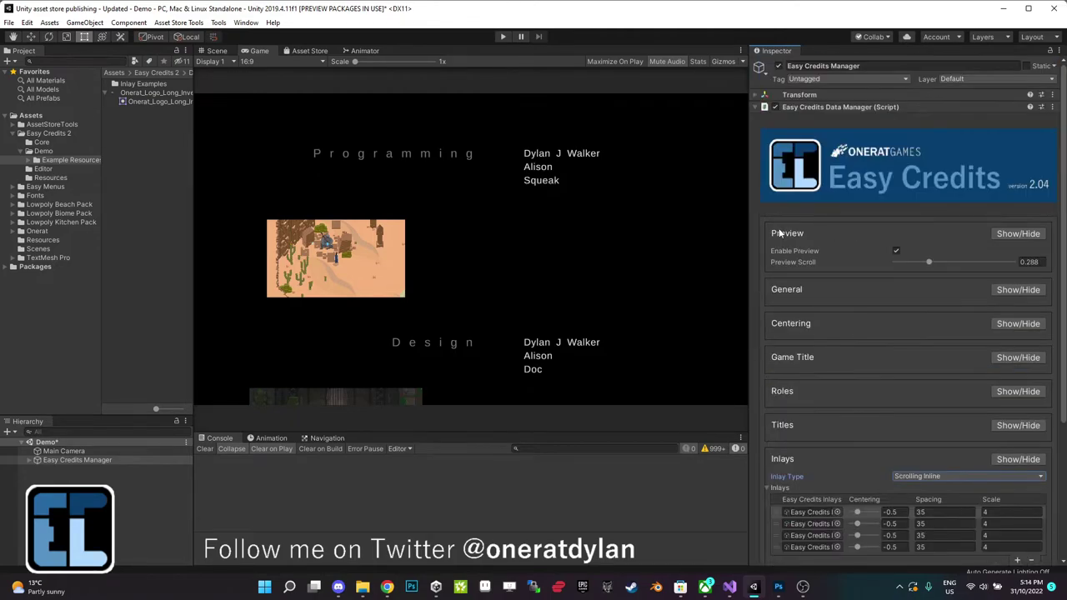
pyautogui.scroll(-5, 895, 403)
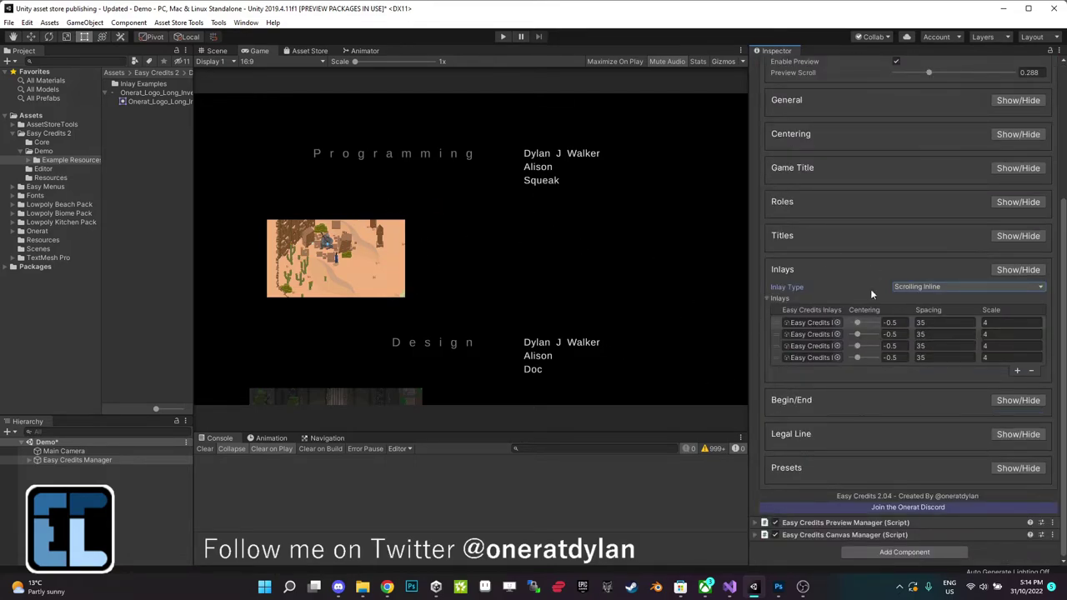
pyautogui.click(1018, 270)
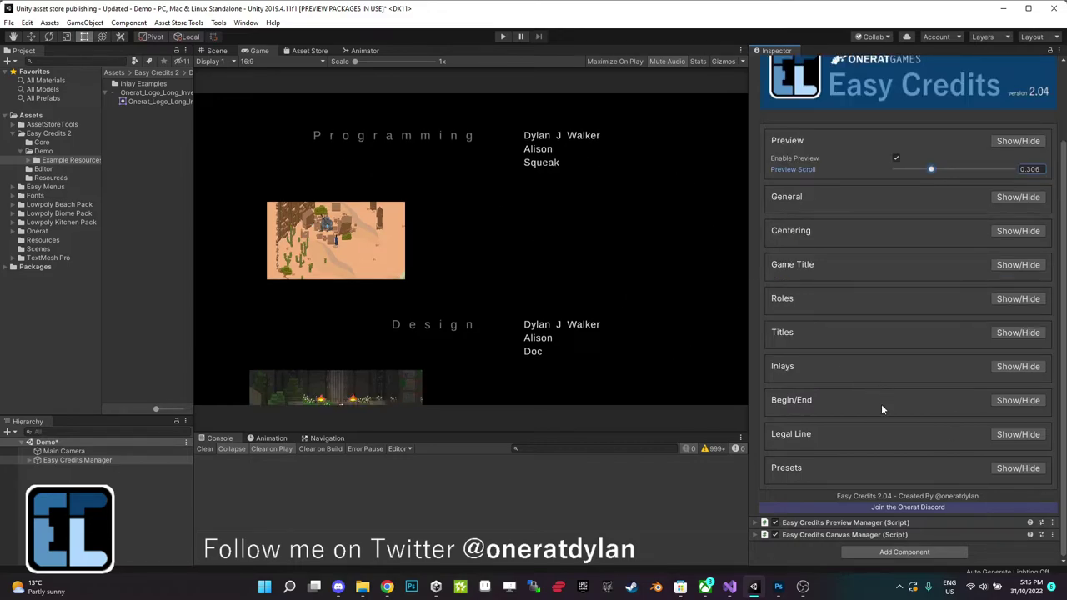
# Expand the Begin/End settings and examine the Start Delay and Scene To Exit To options.
pyautogui.click(1018, 401)
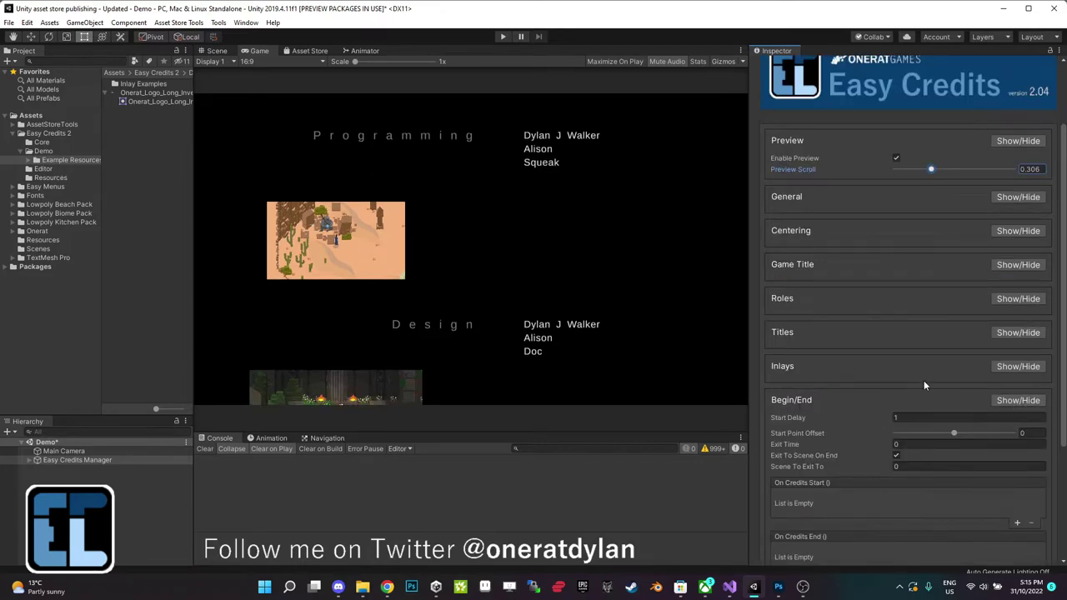
pyautogui.scroll(-3, 917, 400)
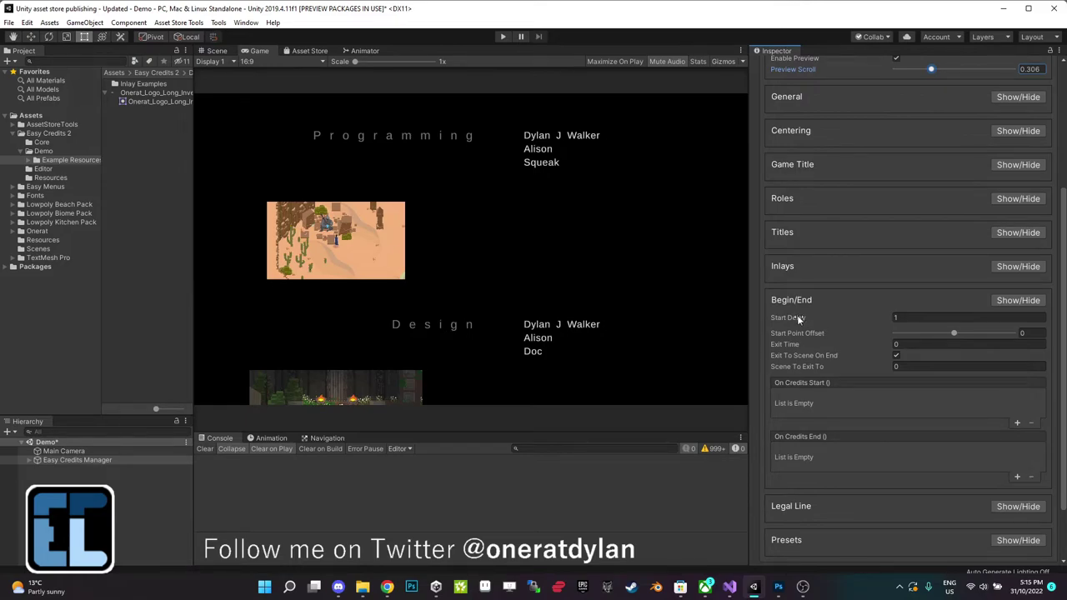
pyautogui.click(908, 317)
pyautogui.click(894, 367)
# Check the Easy Credits 2/Demo/Demo scene's index in the Build Settings against Scene To Exit To, and collapse the Begin/End settings.
pyautogui.click(10, 22)
pyautogui.click(43, 136)
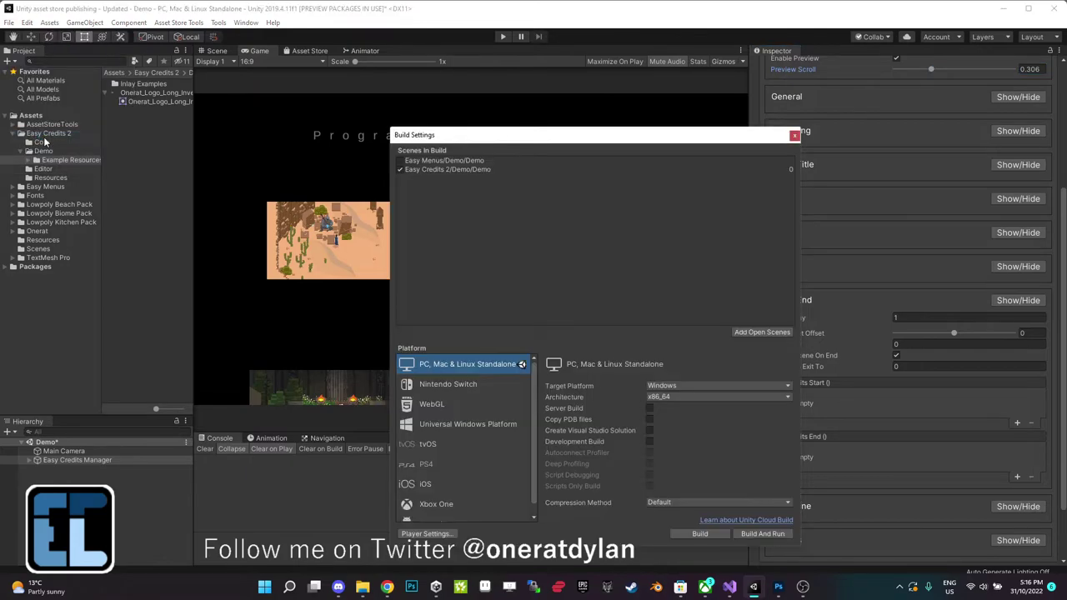
pyautogui.click(461, 170)
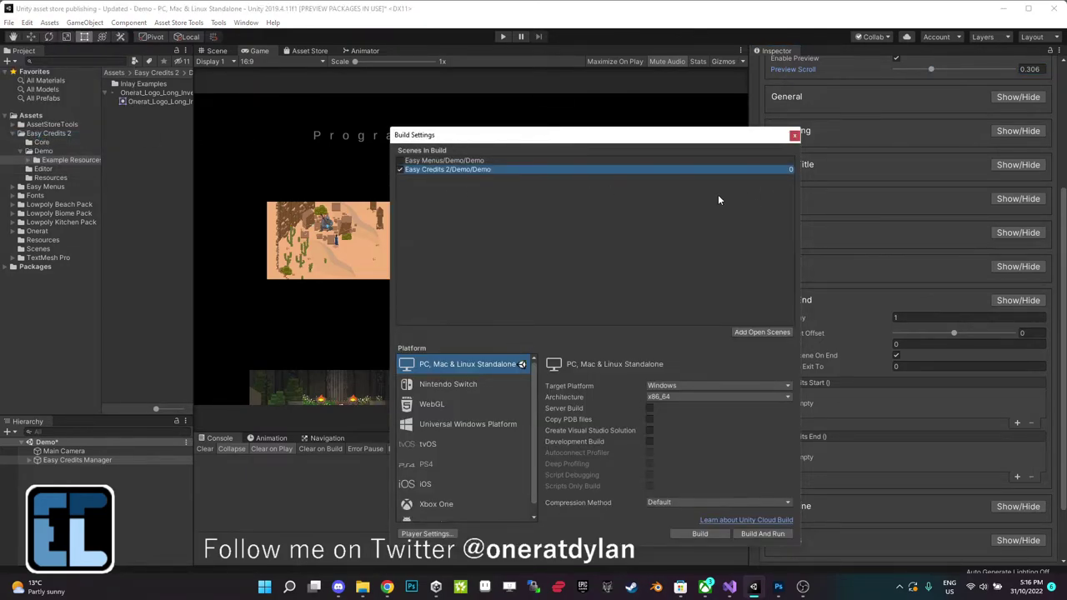
pyautogui.click(903, 368)
pyautogui.press('Return')
pyautogui.click(794, 135)
pyautogui.scroll(-3, 910, 401)
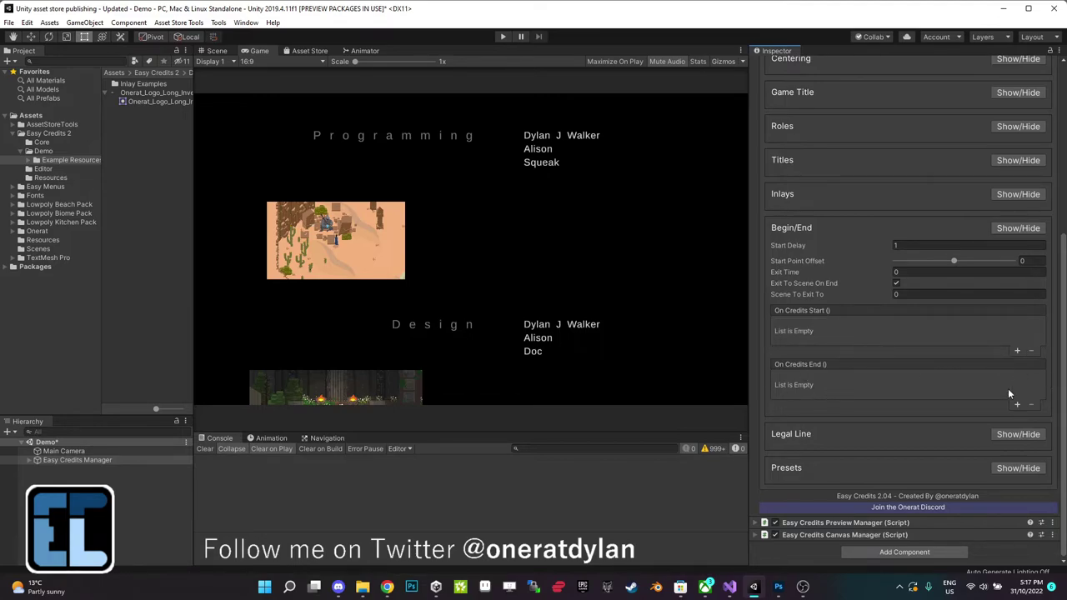
pyautogui.click(1018, 227)
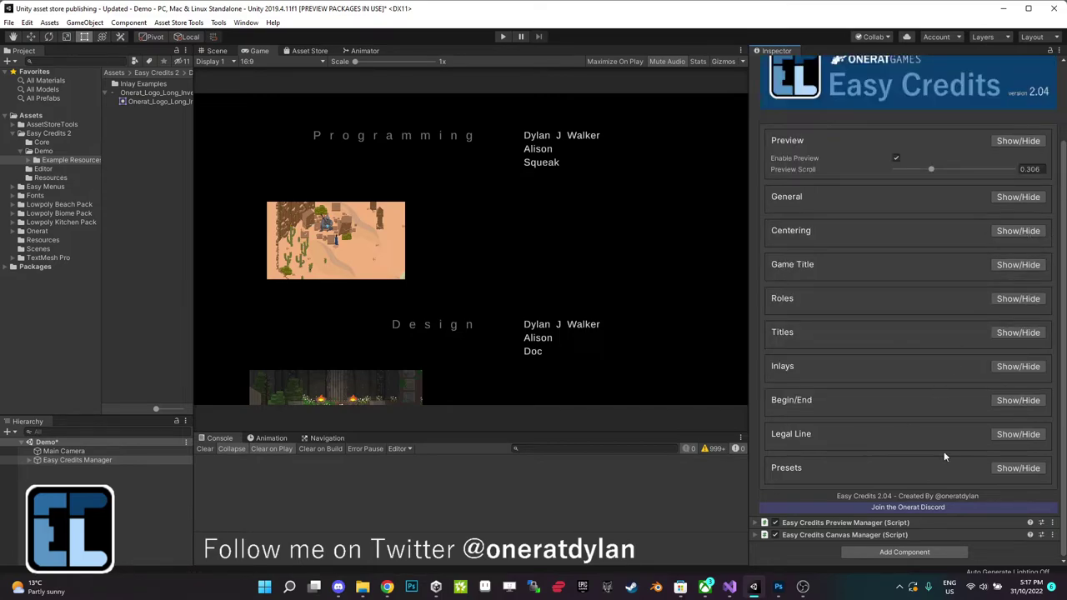
# Expand the Legal Line settings and advance the Preview Scroll to 1 to show the end of the credits.
pyautogui.click(1020, 434)
pyautogui.scroll(-3, 877, 393)
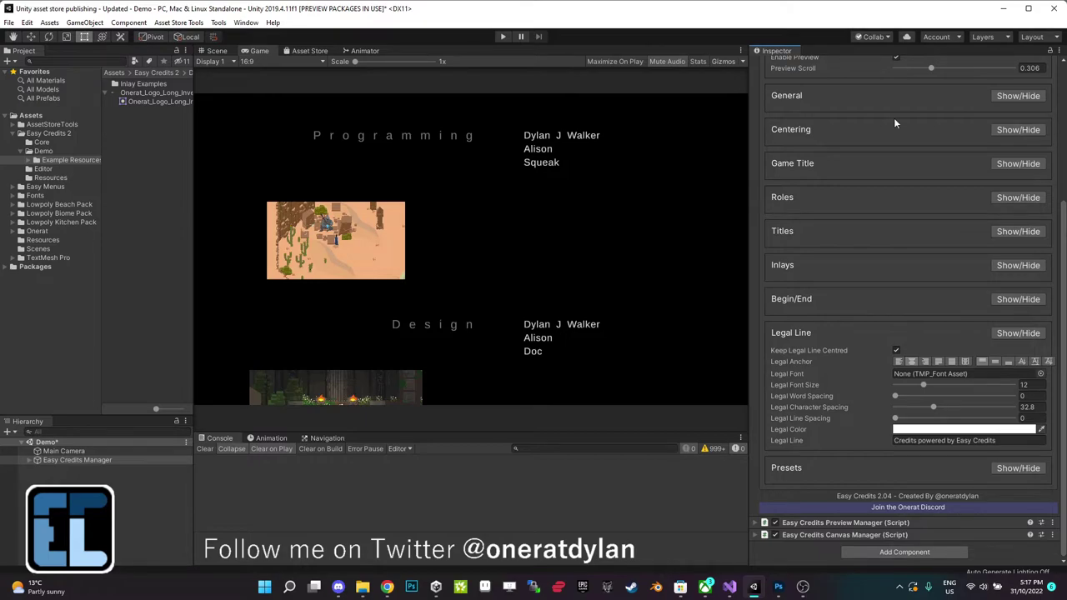
pyautogui.moveTo(930, 69); pyautogui.dragTo(1018, 79)
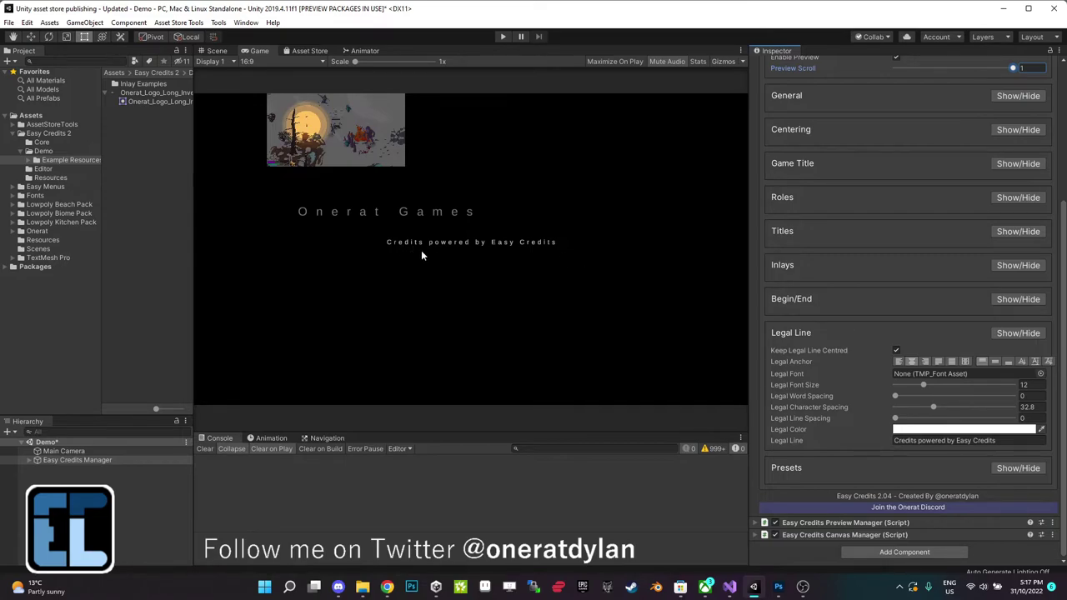
# Try "zdgfrh" as the Legal Line text and undo the change.
pyautogui.click(989, 440)
pyautogui.write('zdgfrh')
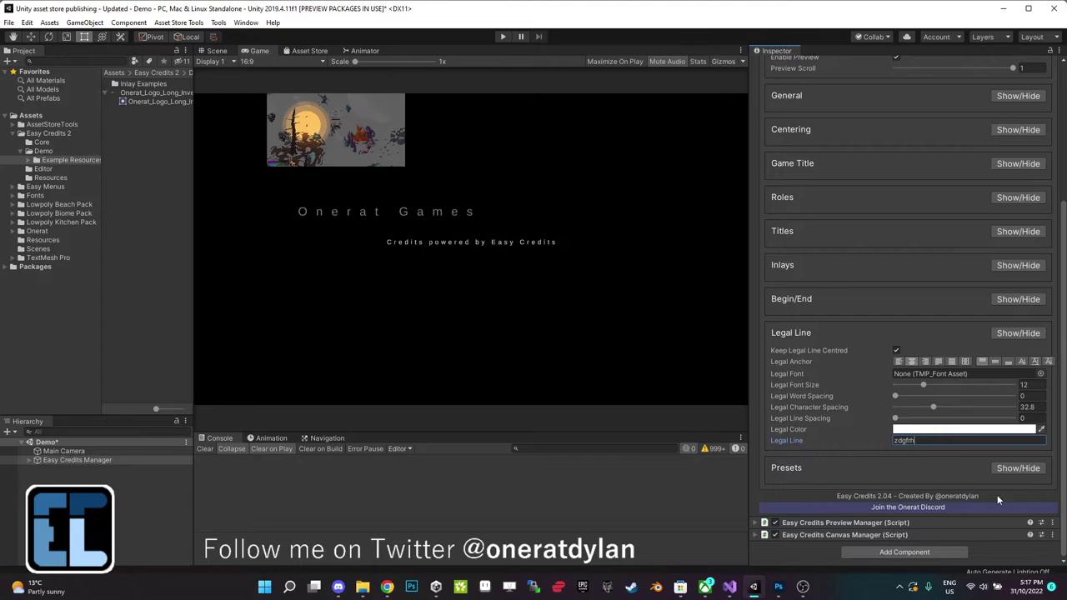
pyautogui.hotkey('ctrl', 'z')
# Examine the Exit Time option in the Begin/End settings, and collapse both the Begin/End and Legal Line settings.
pyautogui.click(1009, 302)
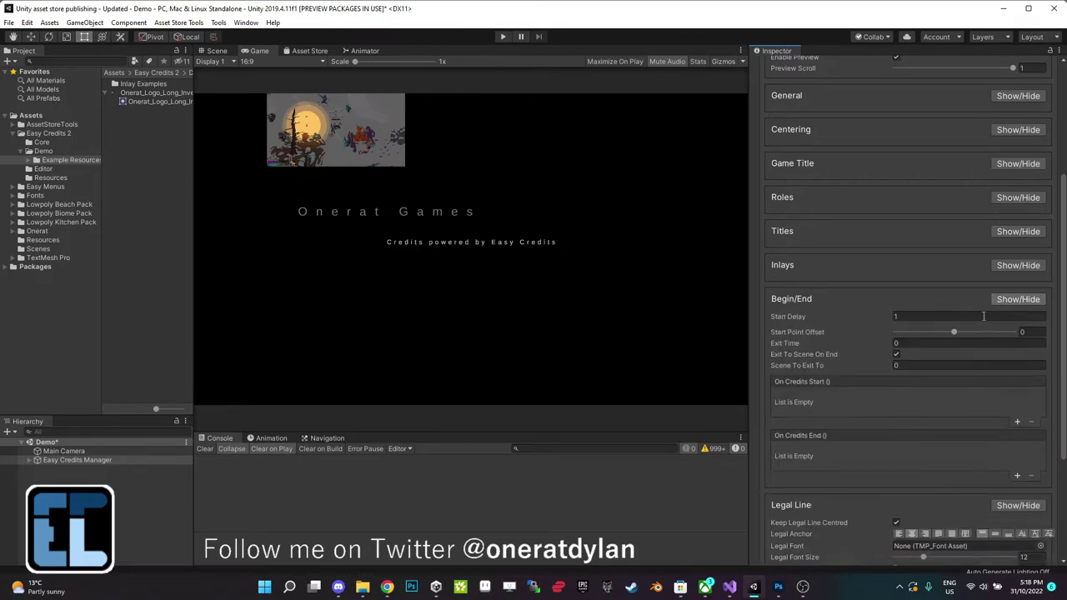
pyautogui.click(898, 343)
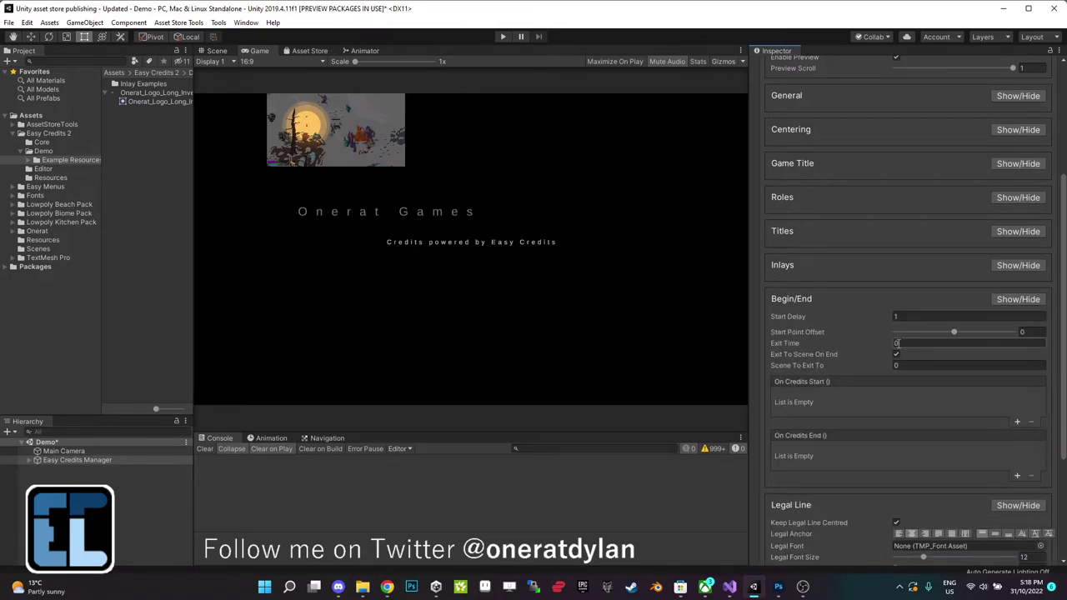
pyautogui.click(414, 100)
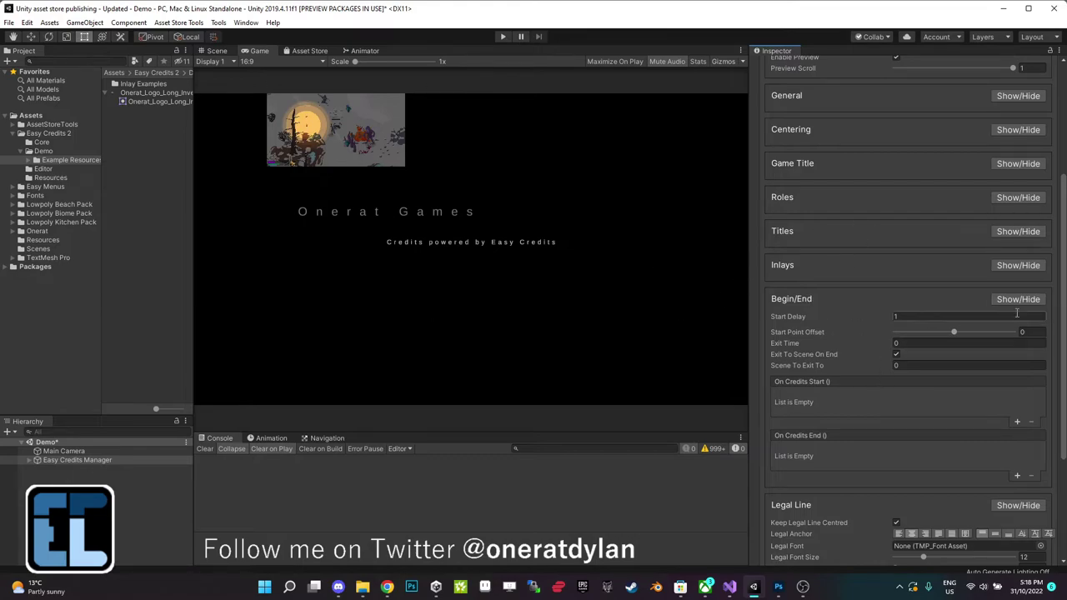
pyautogui.click(1008, 299)
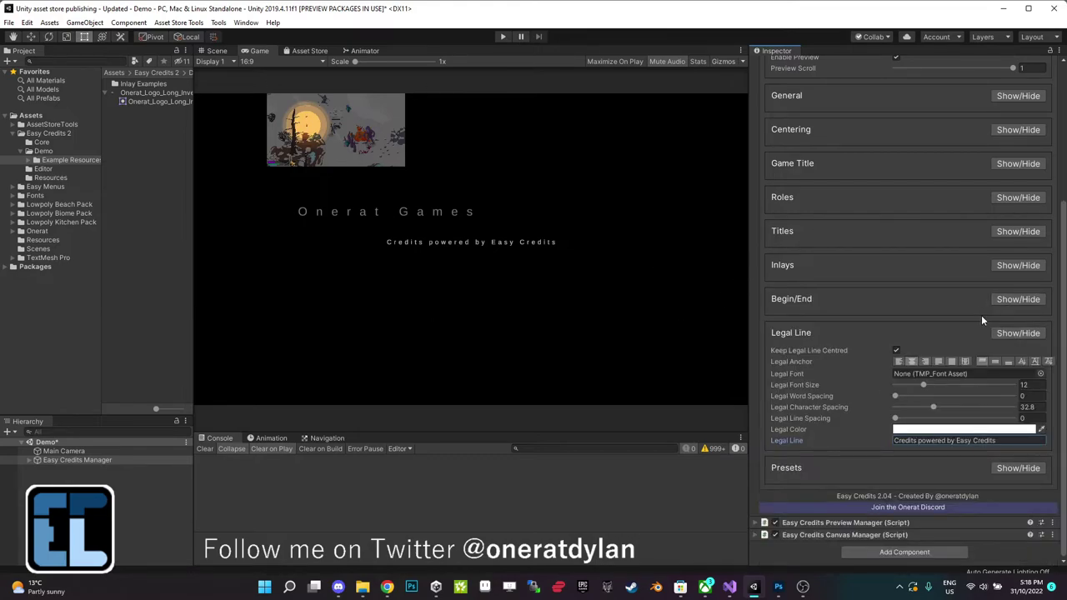
pyautogui.click(1032, 335)
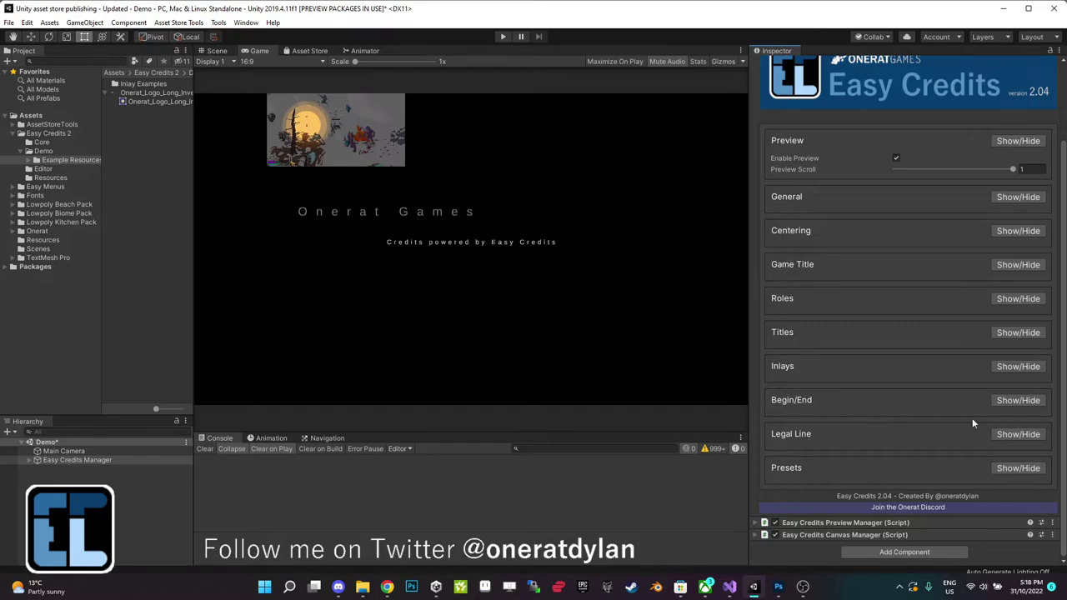
# Expand the Presets section and move the Preview Scroll back to the Design and Art credits.
pyautogui.click(1005, 468)
pyautogui.scroll(-3, 958, 392)
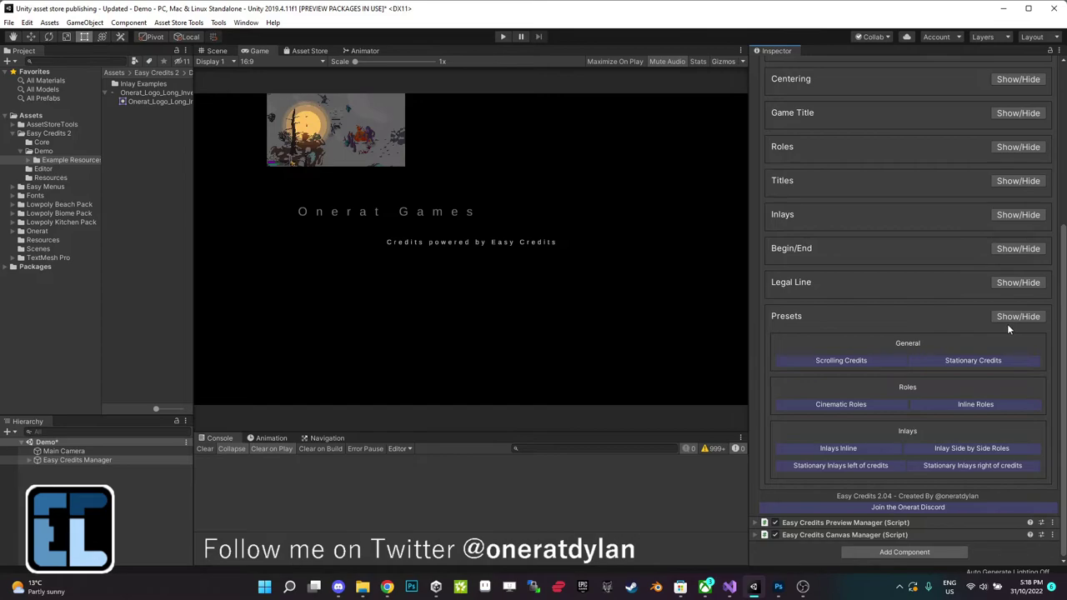
pyautogui.scroll(4, 992, 158)
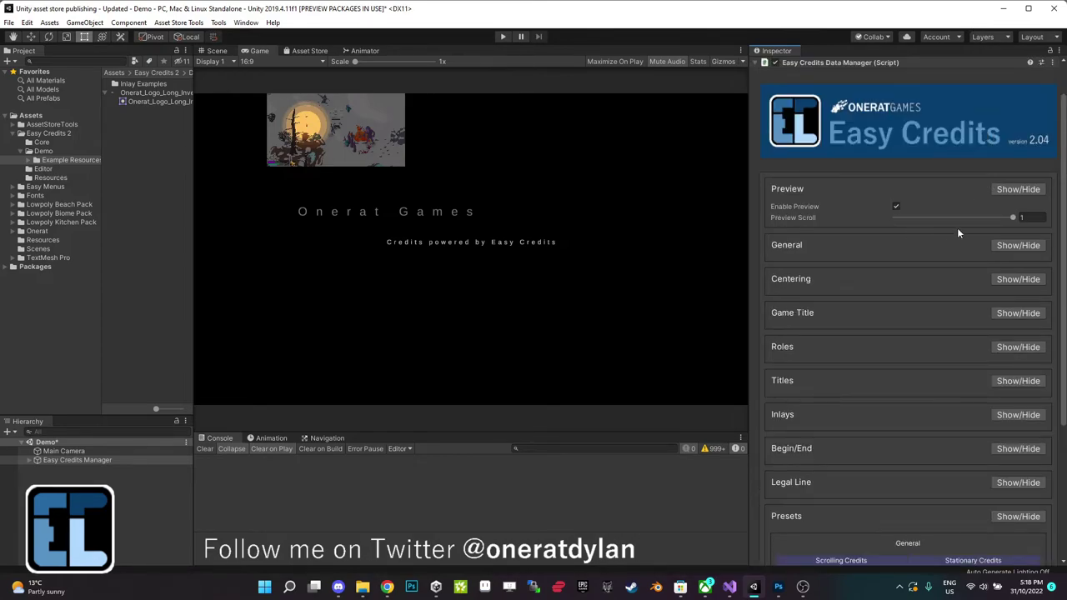
pyautogui.moveTo(1011, 216); pyautogui.dragTo(956, 217)
pyautogui.scroll(-2, 1024, 396)
pyautogui.scroll(-2, 992, 392)
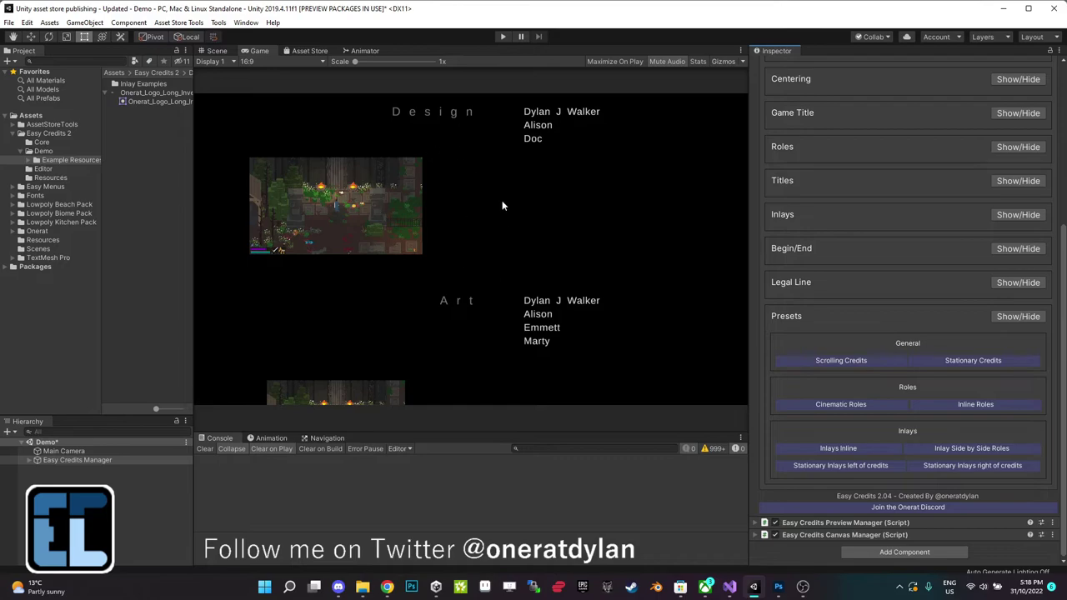
# Apply the Stationary Credits general preset and advance the Preview Scroll to about 0.86.
pyautogui.click(965, 359)
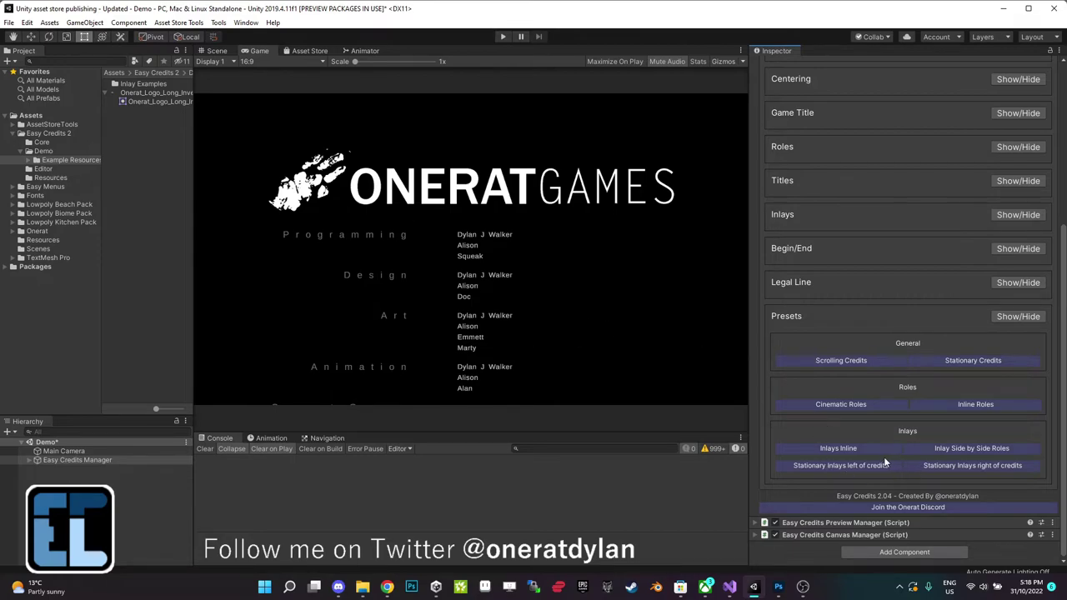
pyautogui.scroll(3, 959, 217)
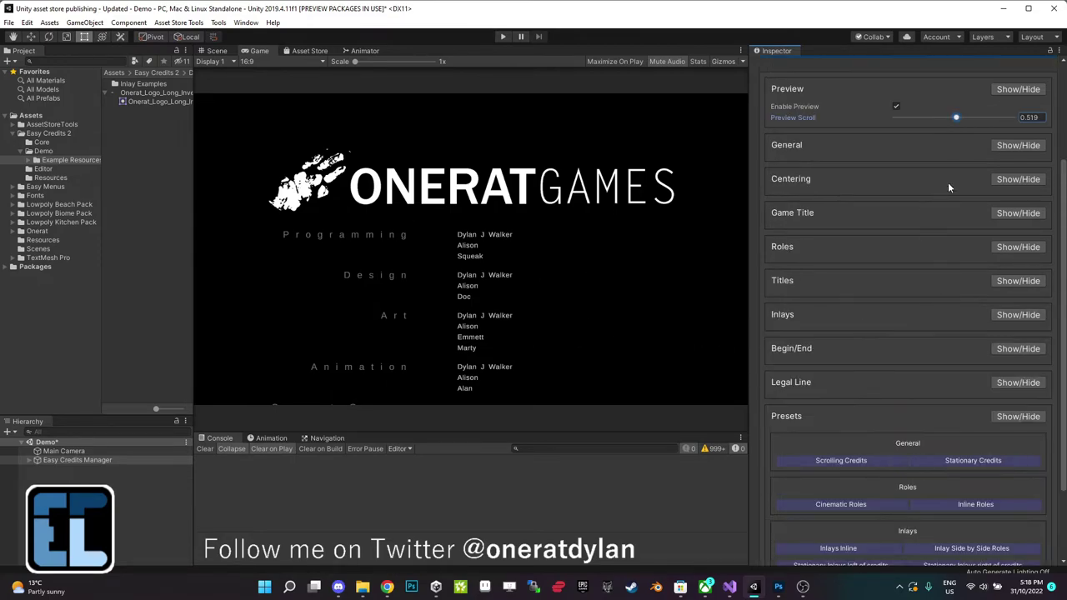
pyautogui.moveTo(953, 120); pyautogui.dragTo(1000, 117)
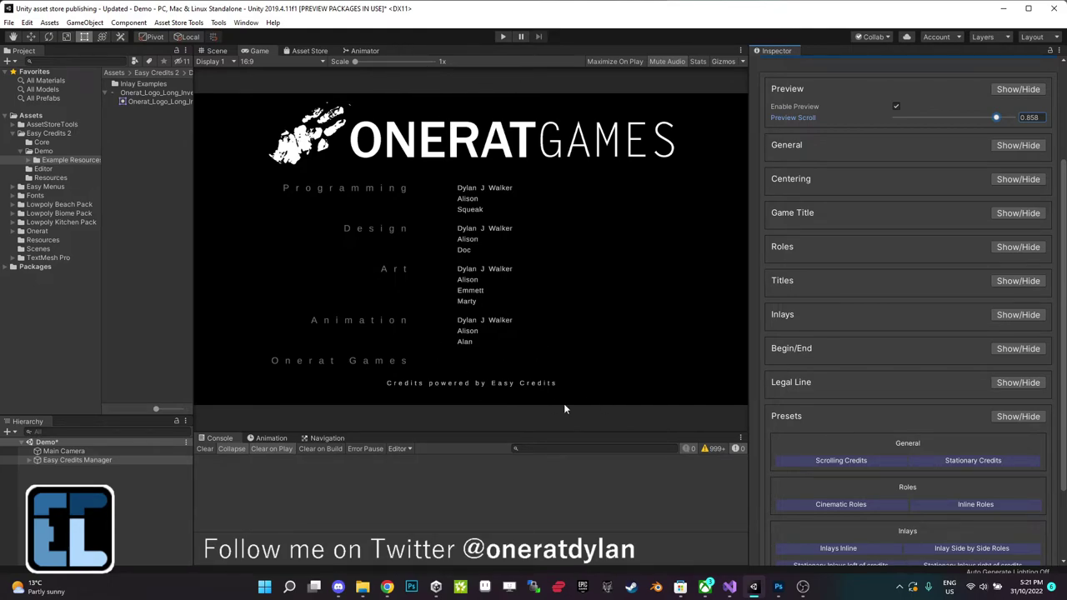
# Expand the Begin/End settings and compare the Scrolling Credits and Stationary Credits presets, ending with Scrolling Credits applied.
pyautogui.click(1032, 349)
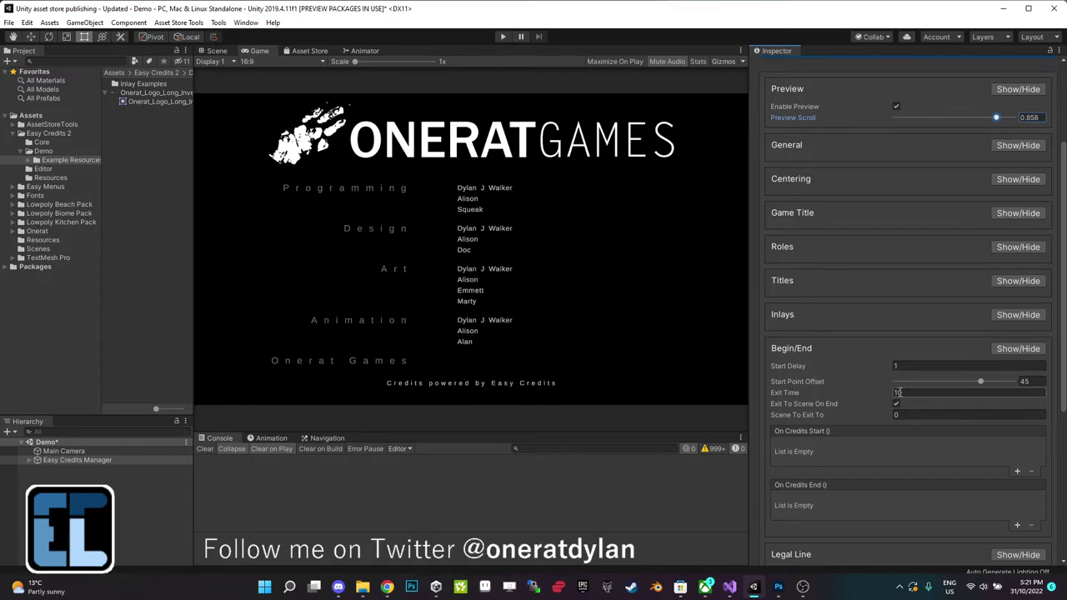
pyautogui.scroll(-5, 911, 403)
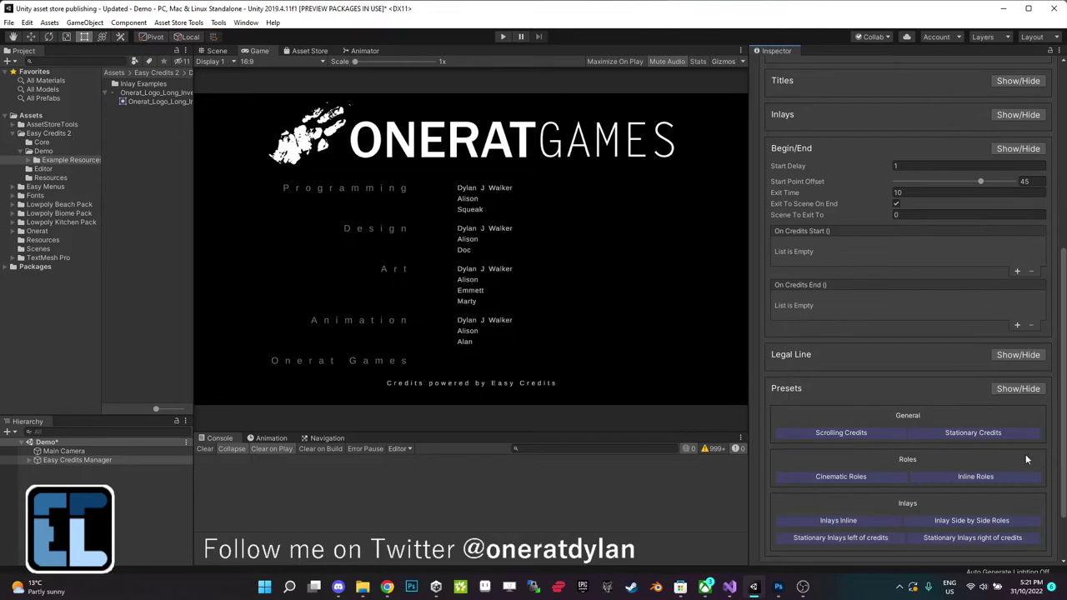
pyautogui.click(871, 436)
pyautogui.click(951, 434)
pyautogui.moveTo(982, 180)
pyautogui.mouseDown()
pyautogui.moveTo(1005, 182)
pyautogui.moveTo(924, 178)
pyautogui.moveTo(1017, 186)
pyautogui.moveTo(944, 184)
pyautogui.moveTo(980, 182)
pyautogui.mouseUp()
pyautogui.click(861, 433)
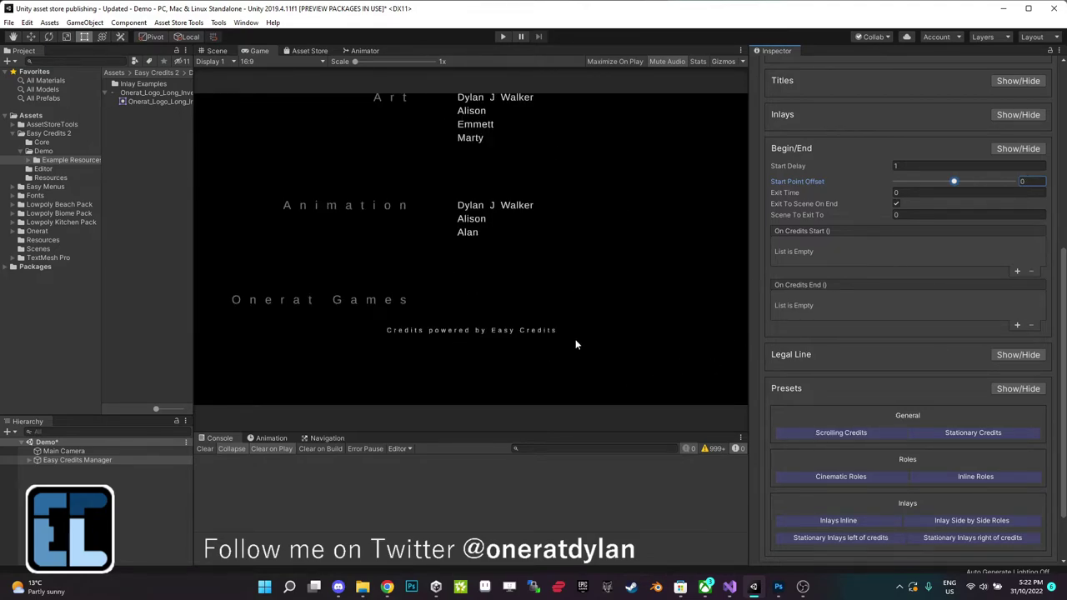
# Collapse the Begin/End settings and move the Preview Scroll back to about 0.425.
pyautogui.scroll(4, 992, 208)
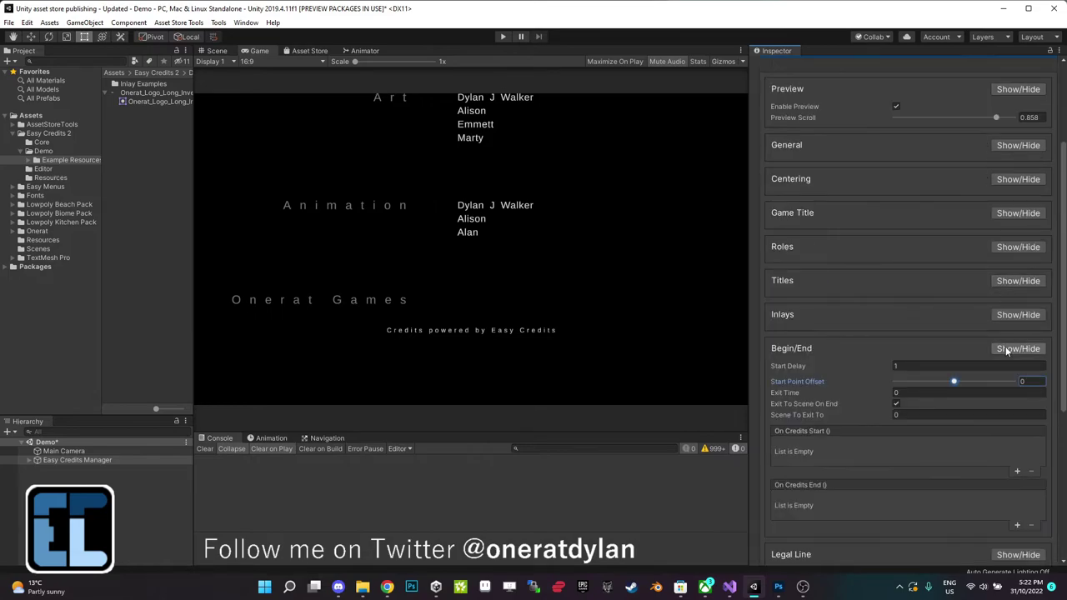
pyautogui.click(1012, 348)
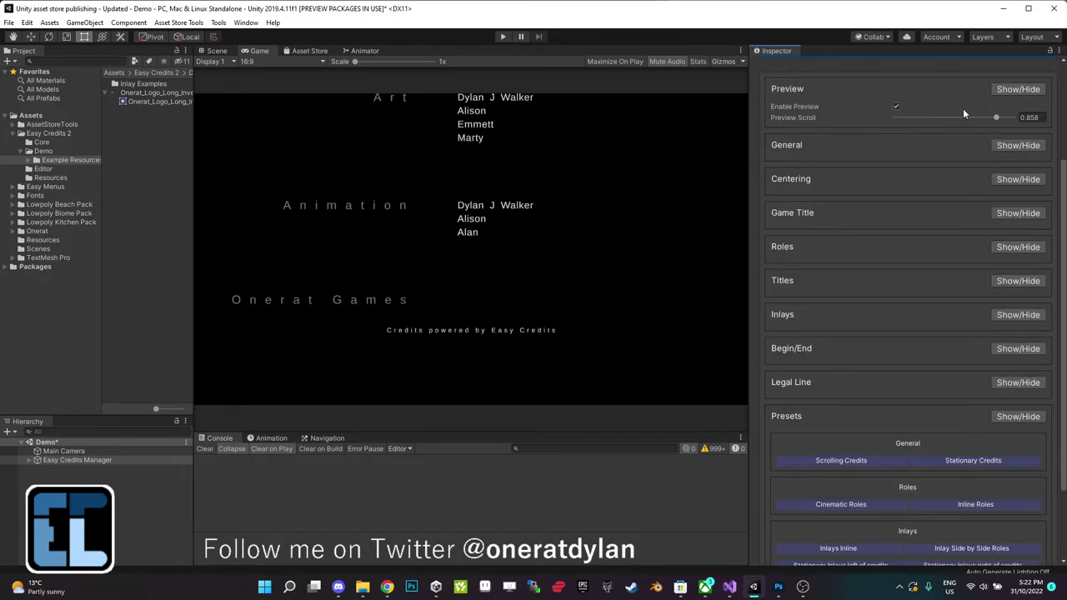
pyautogui.moveTo(992, 116); pyautogui.dragTo(945, 120)
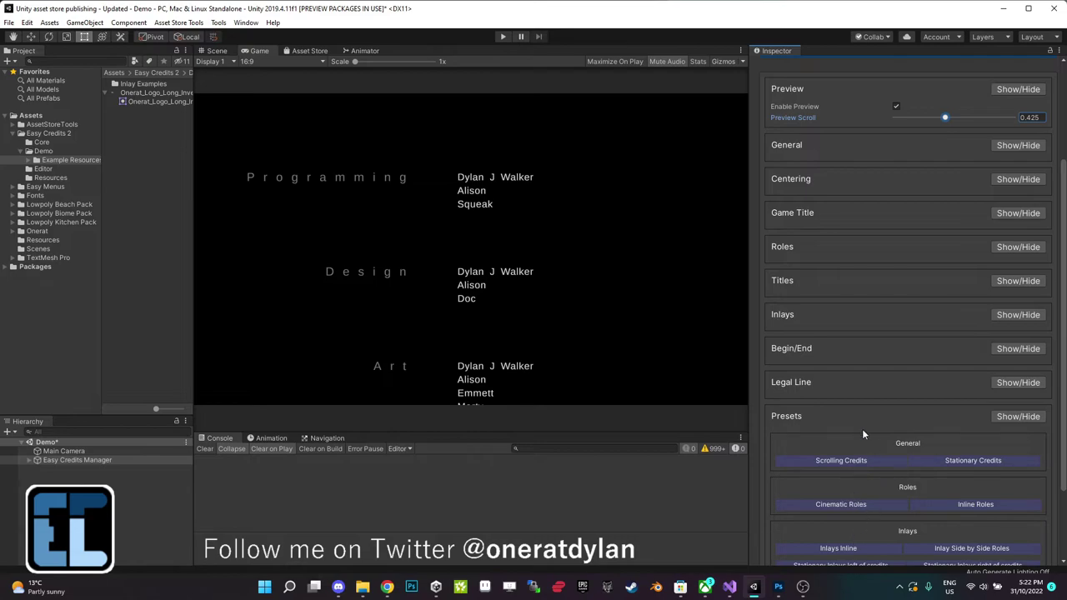
# Apply the Inlays Inline preset and compare the Inline Roles and Cinematic Roles presets, finishing with Inline Roles.
pyautogui.scroll(-3, 864, 431)
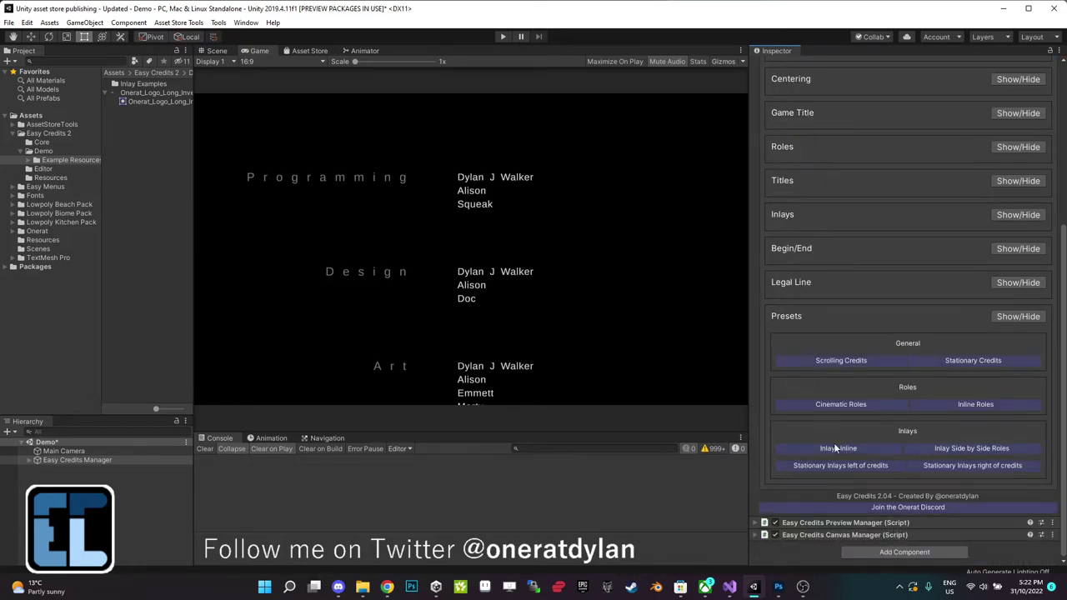
pyautogui.click(832, 448)
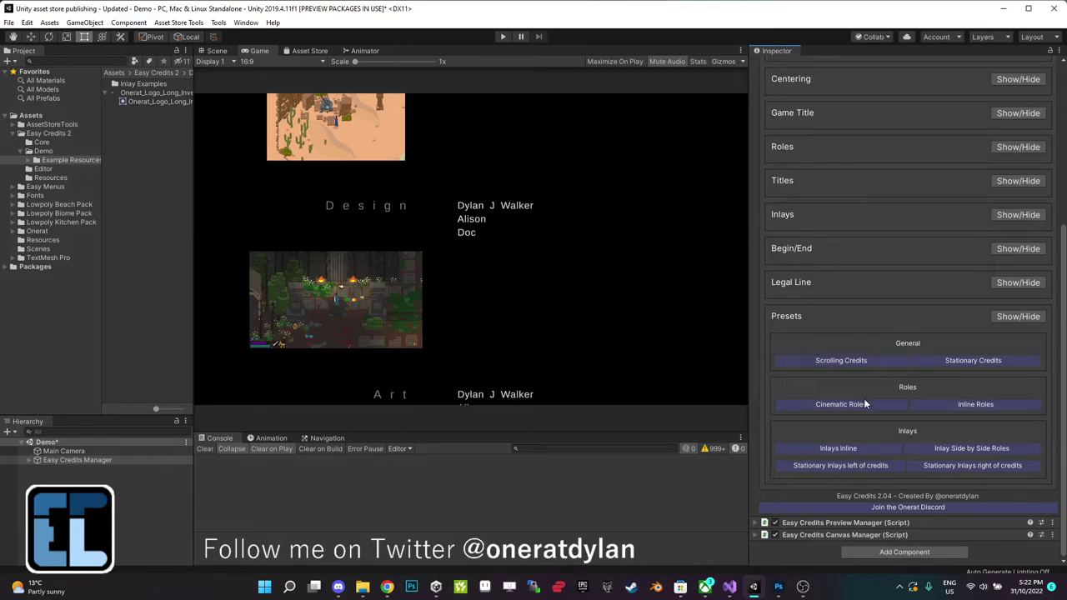
pyautogui.click(959, 404)
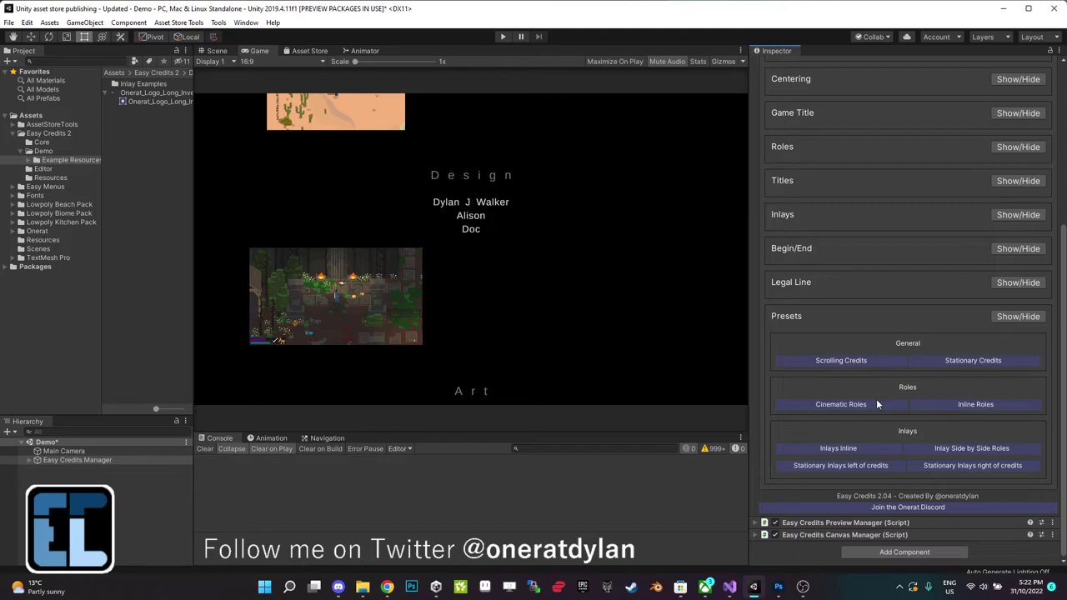
pyautogui.click(877, 404)
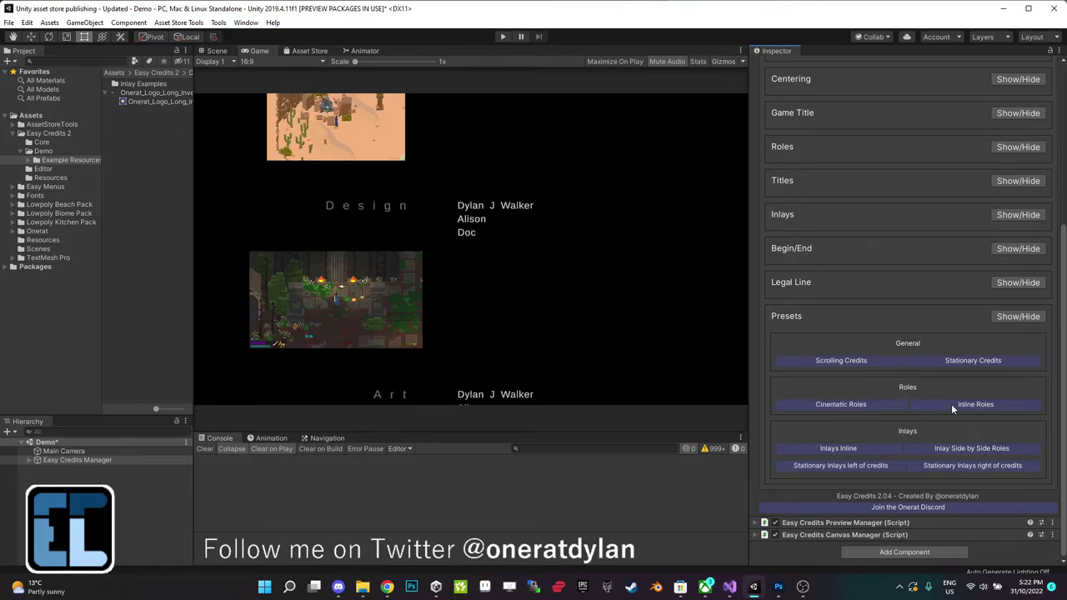
pyautogui.click(946, 408)
pyautogui.click(835, 405)
pyautogui.click(951, 406)
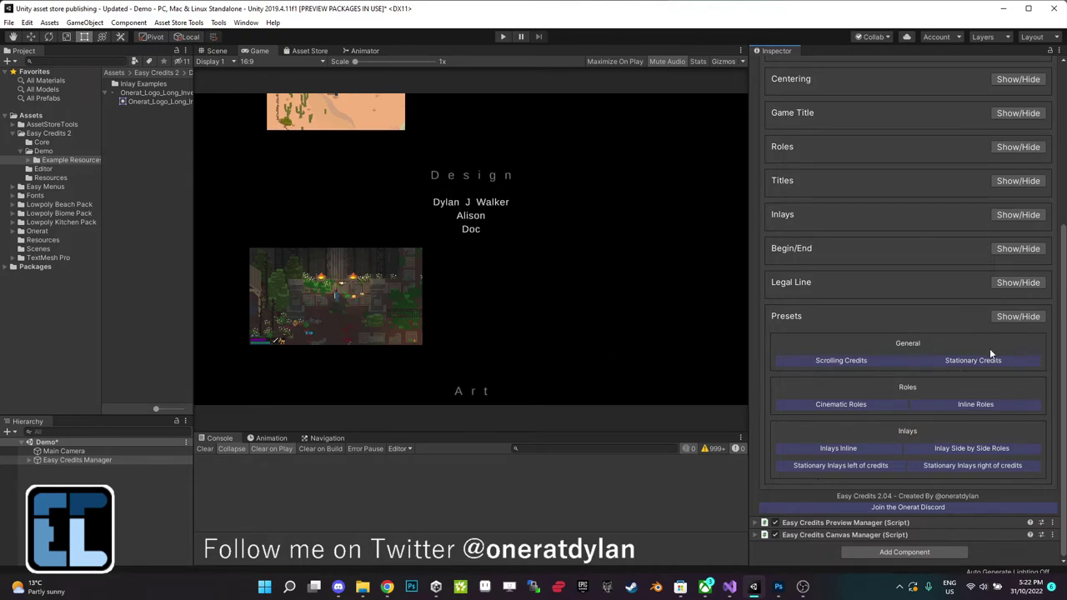
# Expand the Inlays settings and set the Centering of all four inlays to 0.
pyautogui.click(1016, 216)
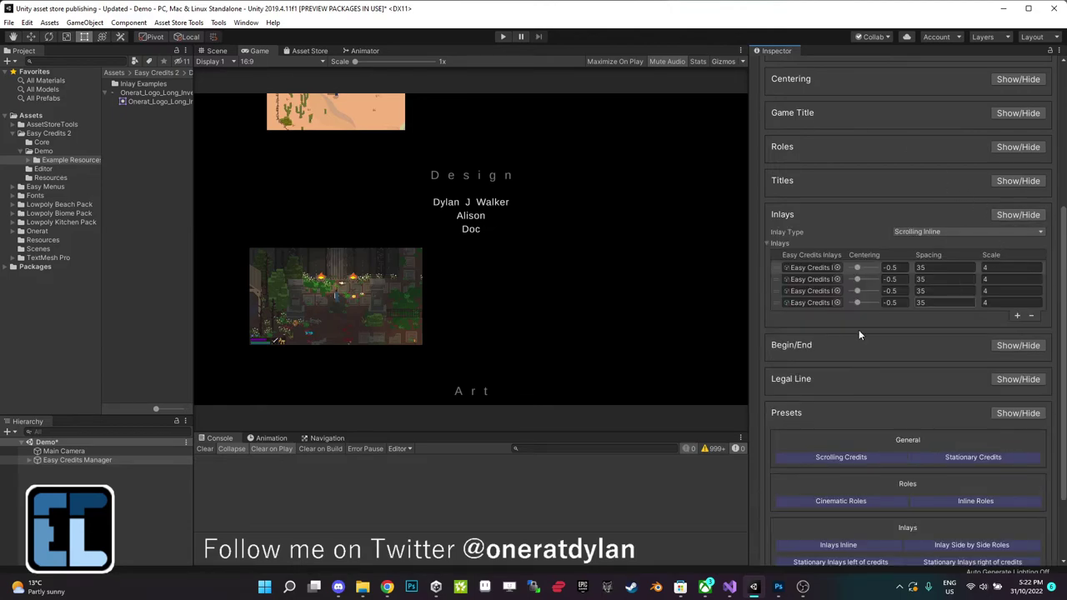
pyautogui.moveTo(857, 267); pyautogui.dragTo(862, 268)
pyautogui.click(906, 268)
pyautogui.write('0')
pyautogui.click(893, 279)
pyautogui.write('0')
pyautogui.click(896, 291)
pyautogui.write('0')
pyautogui.click(903, 302)
pyautogui.write('0')
# Move the Preview Scroll back to about 0.109 and apply the Inlay Side by Side Roles preset.
pyautogui.scroll(5, 901, 286)
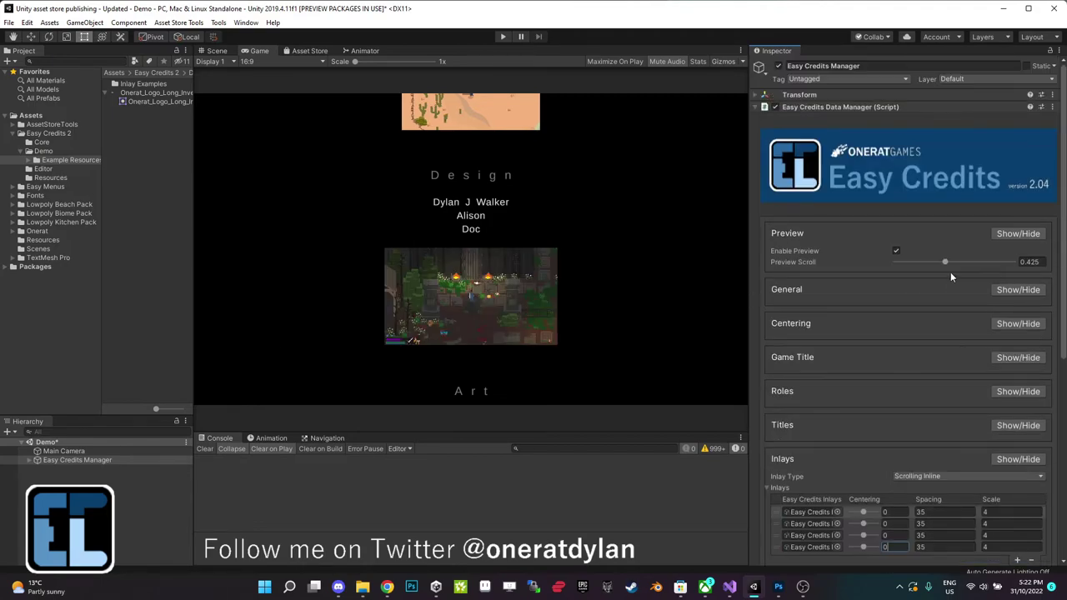
pyautogui.moveTo(945, 262); pyautogui.dragTo(909, 250)
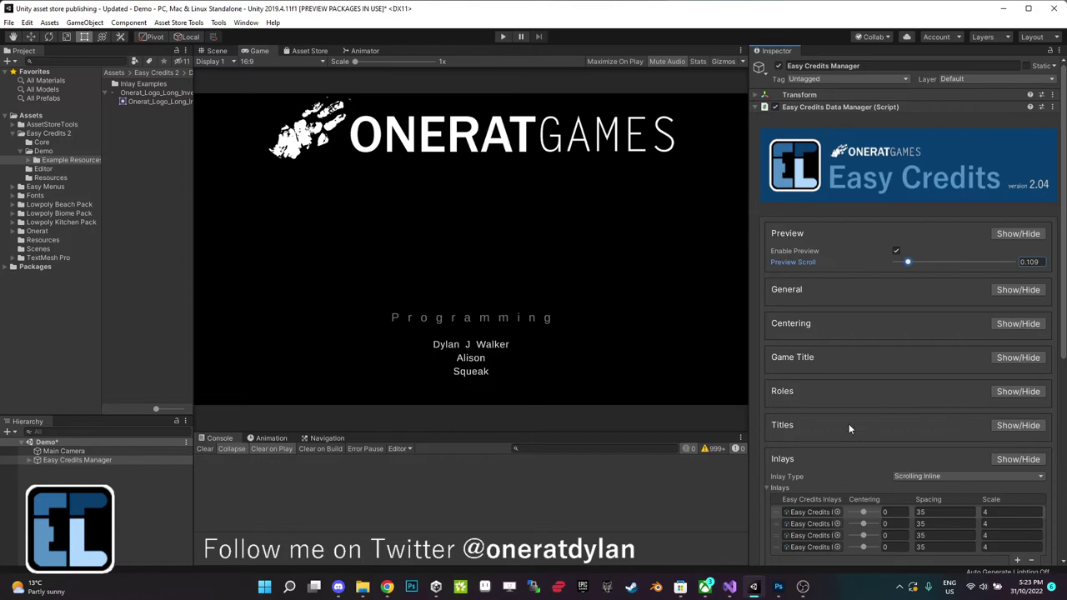
pyautogui.scroll(-5, 848, 428)
pyautogui.scroll(-2, 850, 433)
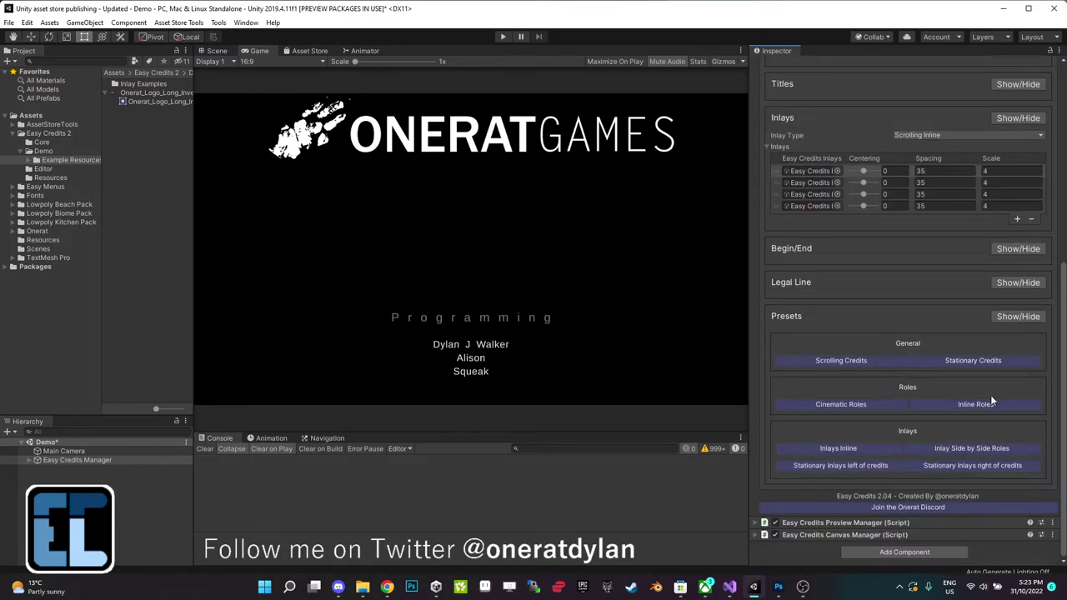
pyautogui.click(952, 447)
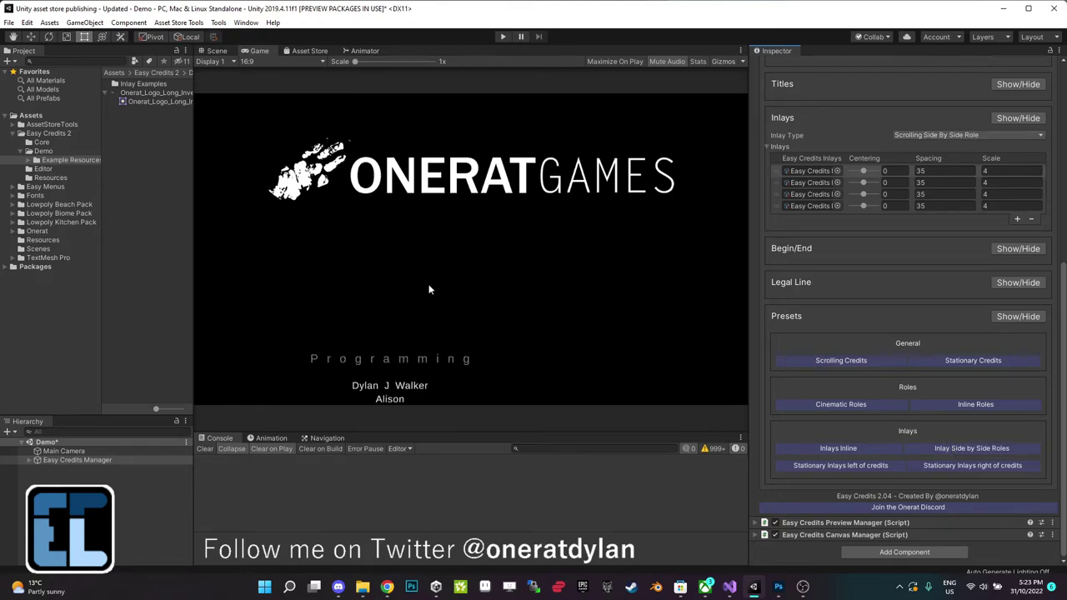
# Set the Centering of all four side-by-side inlays to 0.45 and check their placement with the Preview Scroll.
pyautogui.scroll(8, 862, 279)
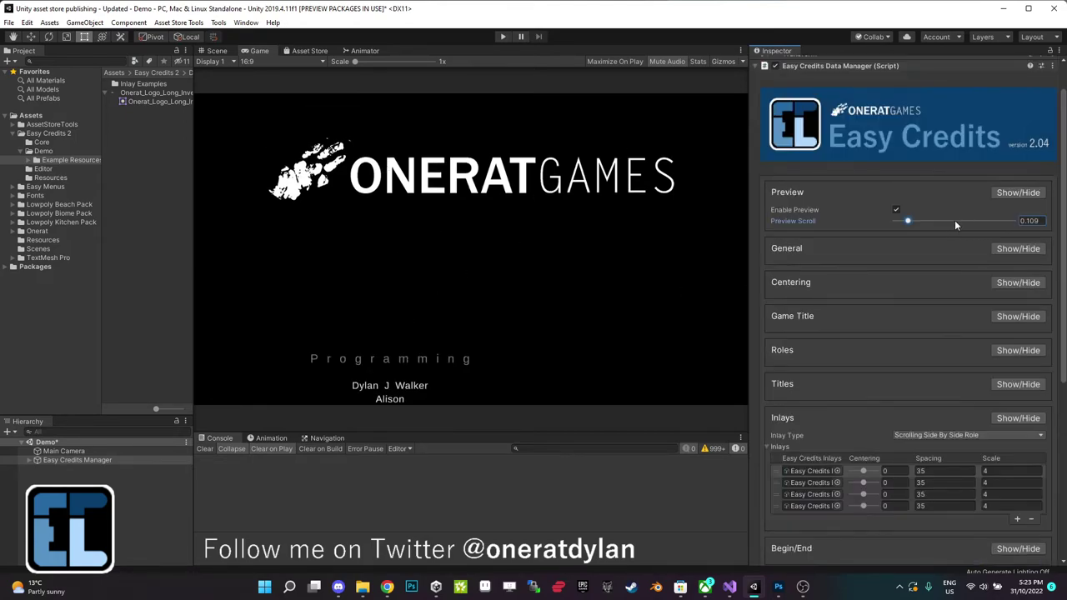
pyautogui.moveTo(905, 218); pyautogui.dragTo(954, 221)
pyautogui.moveTo(863, 471); pyautogui.dragTo(869, 471)
pyautogui.click(890, 483)
pyautogui.write('0.45')
pyautogui.click(894, 493)
pyautogui.write('0.45')
pyautogui.click(890, 506)
pyautogui.write('0.45')
pyautogui.moveTo(953, 221); pyautogui.dragTo(909, 221)
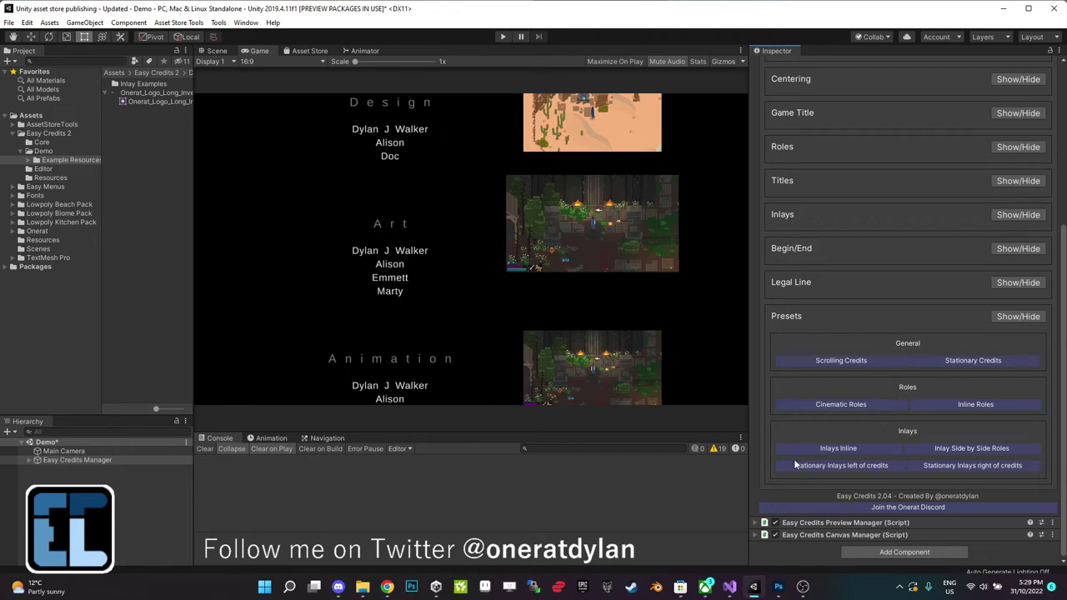
# Try the Stationary Inlays left of credits preset, switch to Stationary Inlays right of credits, and expand the Inlays settings.
pyautogui.click(850, 467)
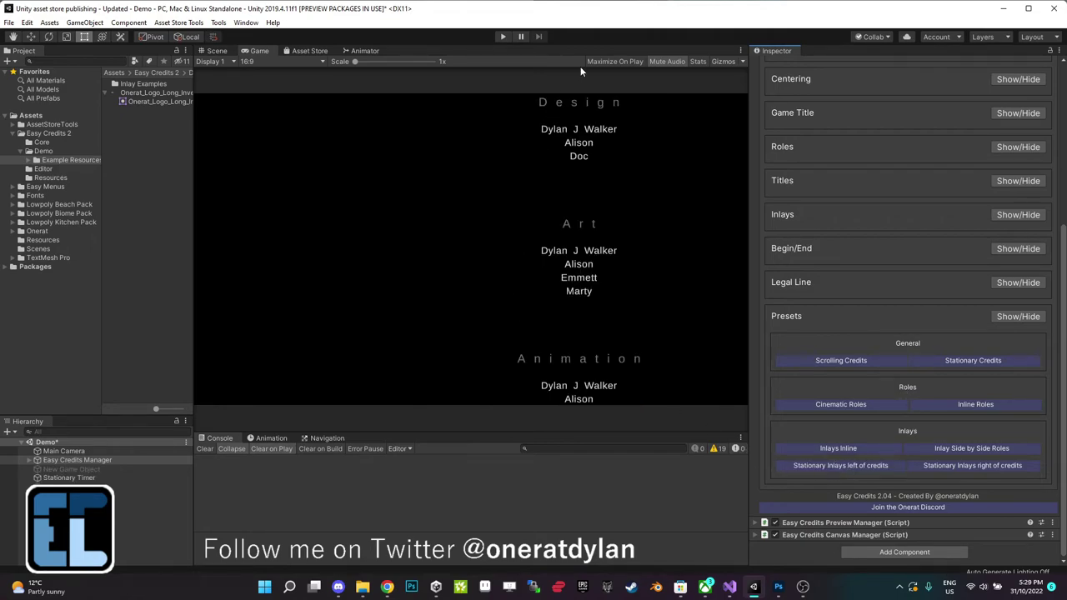
pyautogui.click(959, 467)
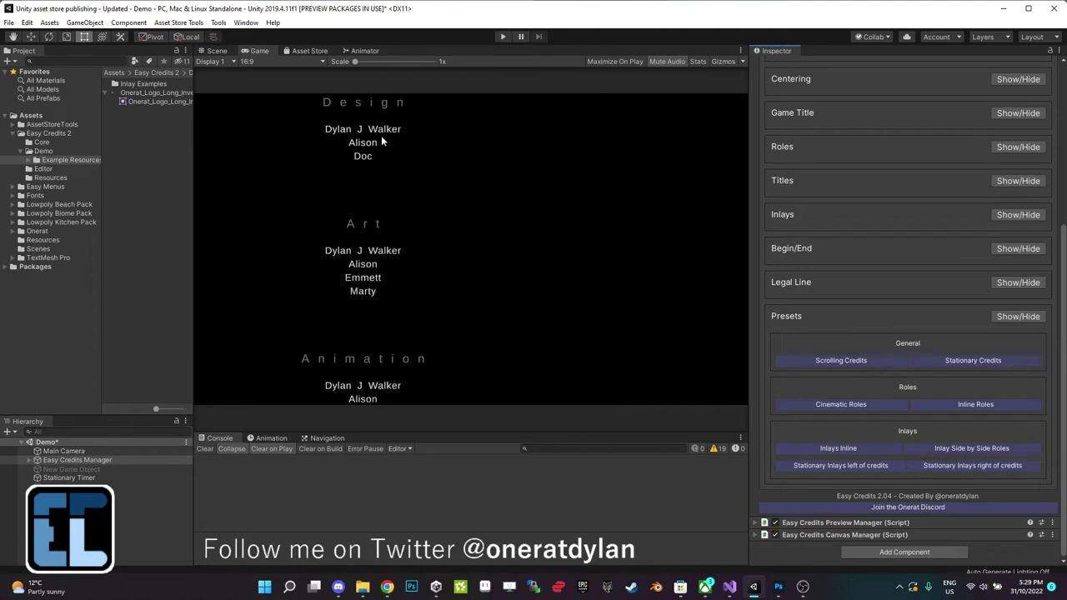
pyautogui.click(1007, 218)
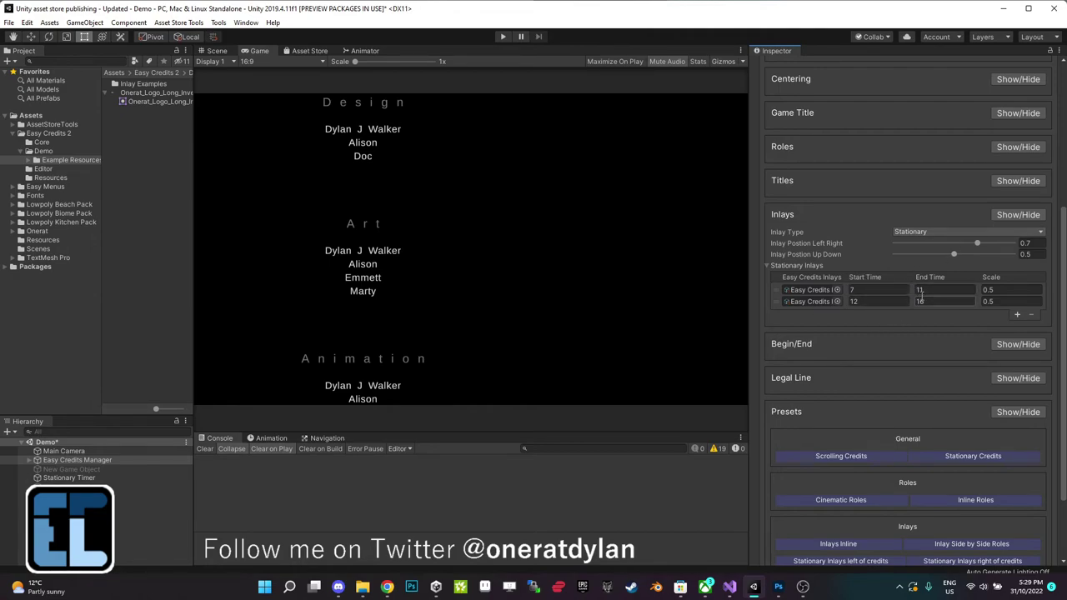
# Preview the credits beside the stationary inlay area by scrubbing the Preview Scroll up to about 0.56 and back to 0.
pyautogui.scroll(5, 880, 278)
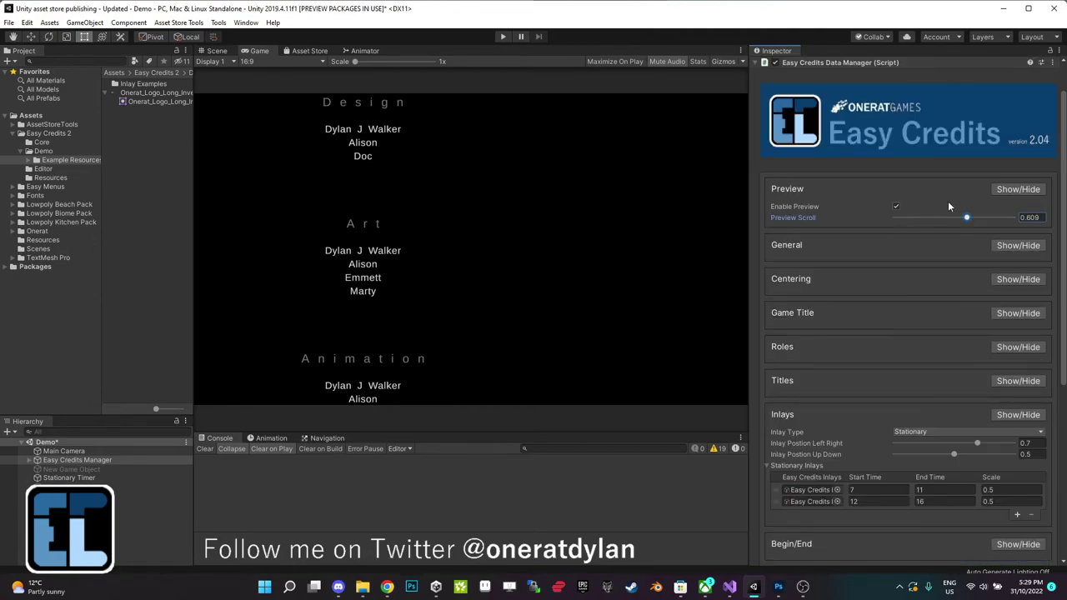
pyautogui.moveTo(967, 217); pyautogui.dragTo(893, 218)
pyautogui.scroll(-3, 880, 408)
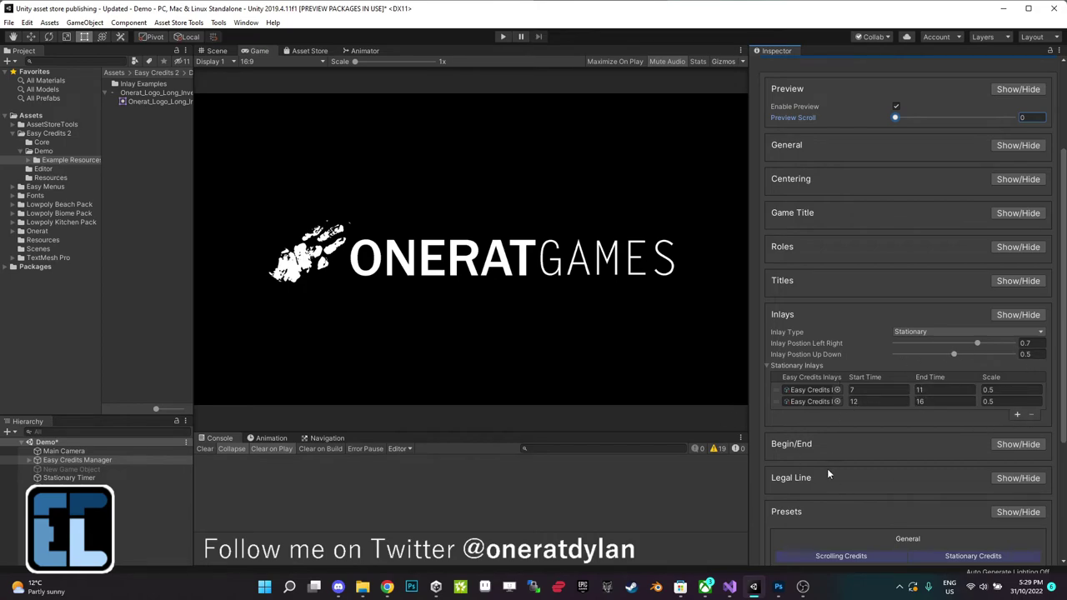
pyautogui.scroll(-5, 828, 476)
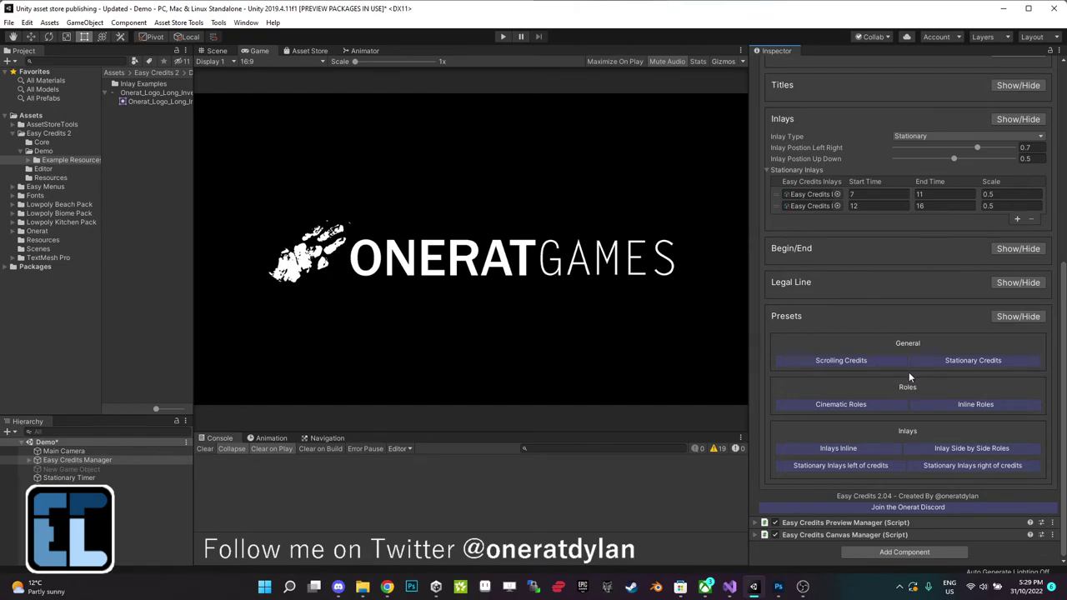
pyautogui.scroll(10, 916, 350)
pyautogui.moveTo(894, 261); pyautogui.dragTo(872, 265)
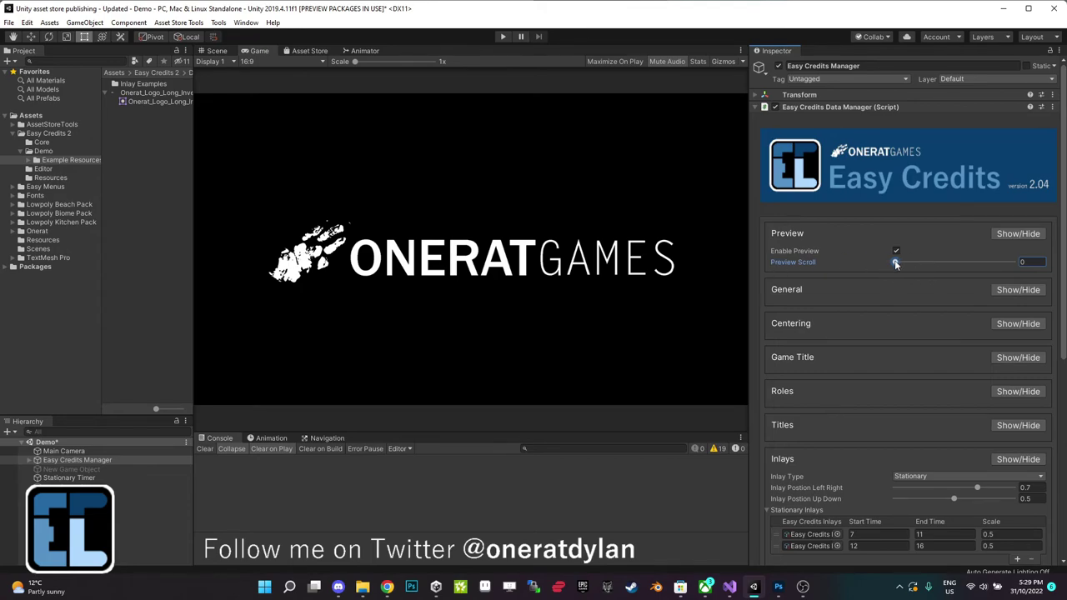
pyautogui.moveTo(896, 262); pyautogui.dragTo(962, 263)
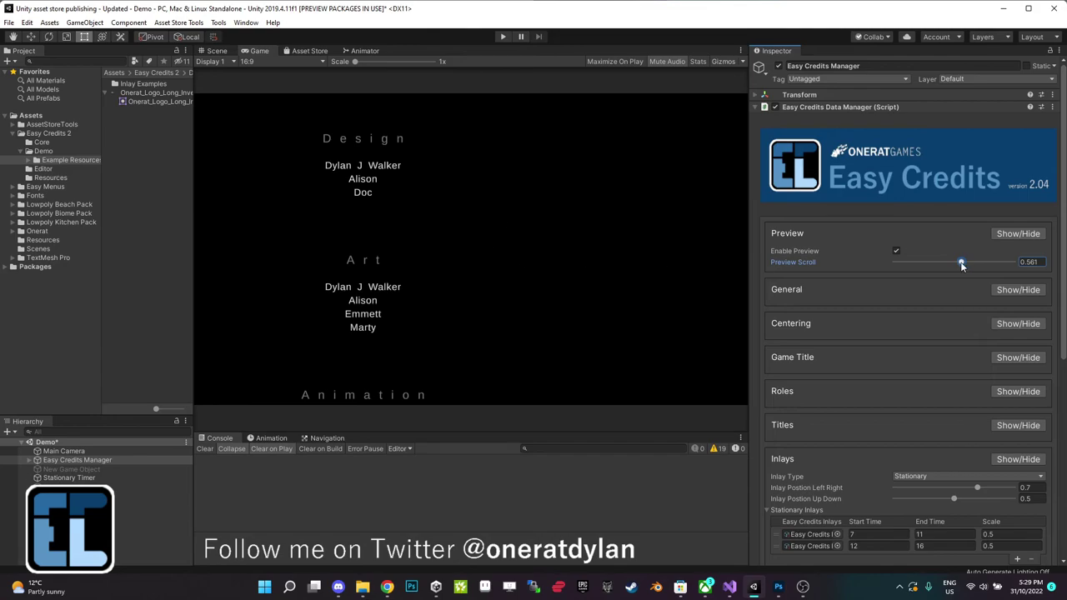
pyautogui.moveTo(961, 264); pyautogui.dragTo(867, 269)
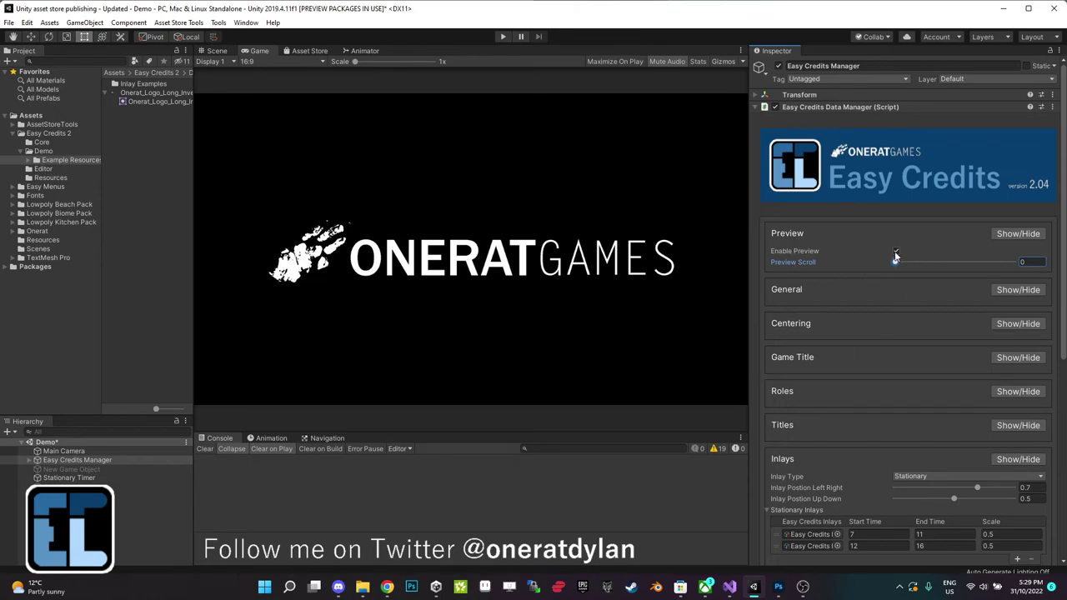
# Turn off Enable Preview and start Play mode to run the credits with stationary inlays.
pyautogui.scroll(-5, 921, 469)
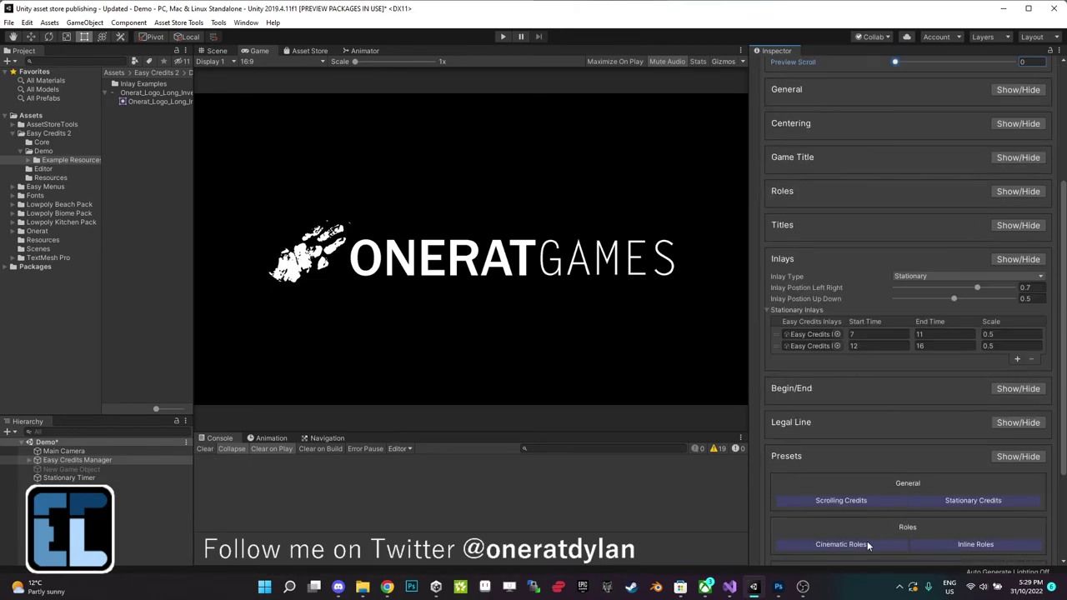
pyautogui.scroll(-4, 868, 483)
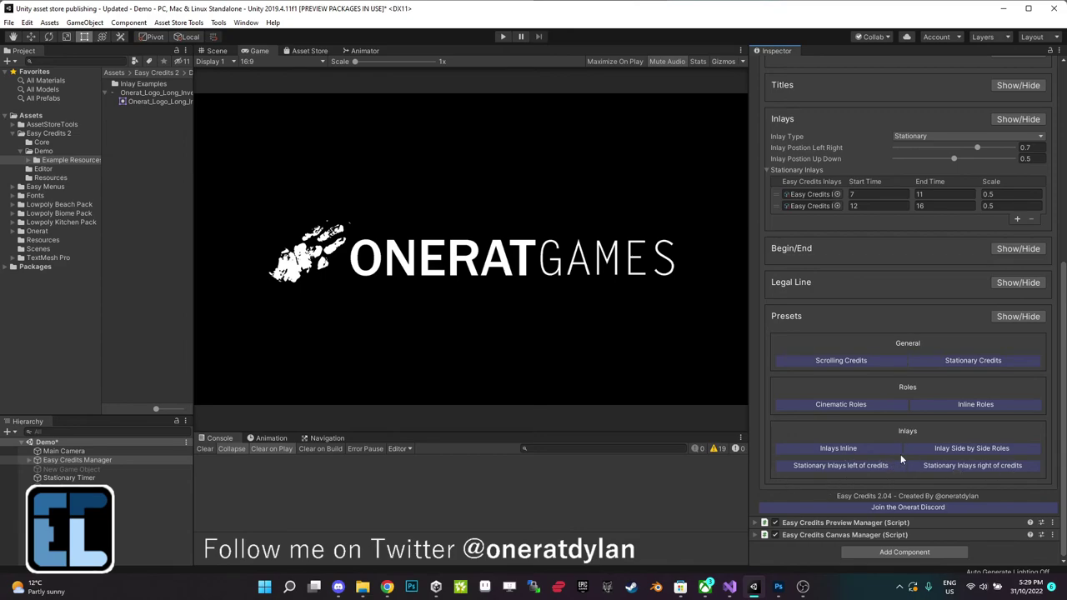
pyautogui.scroll(10, 902, 455)
pyautogui.click(896, 251)
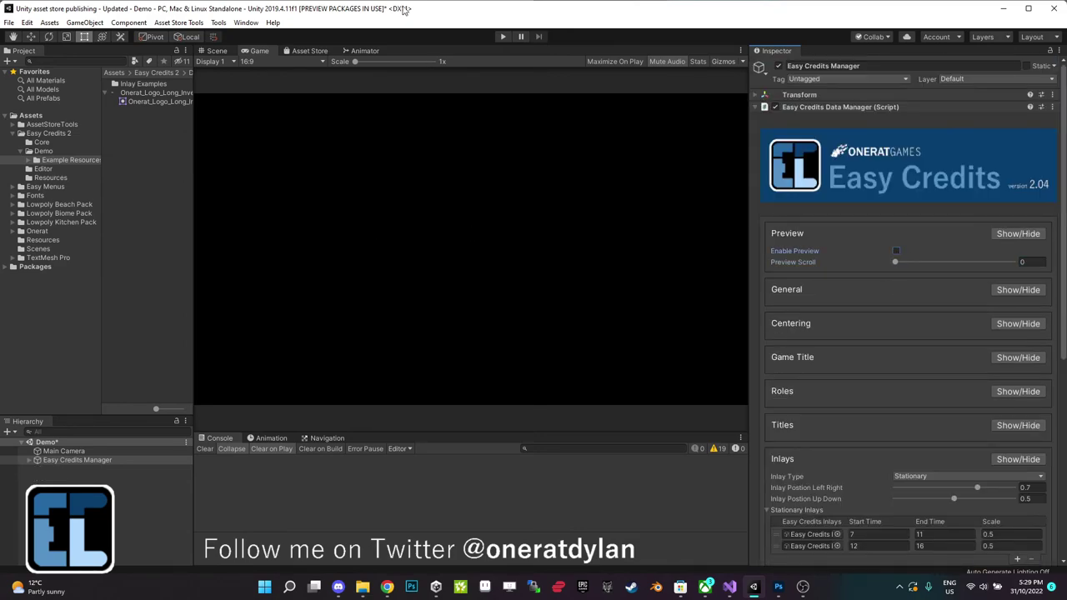
pyautogui.click(501, 37)
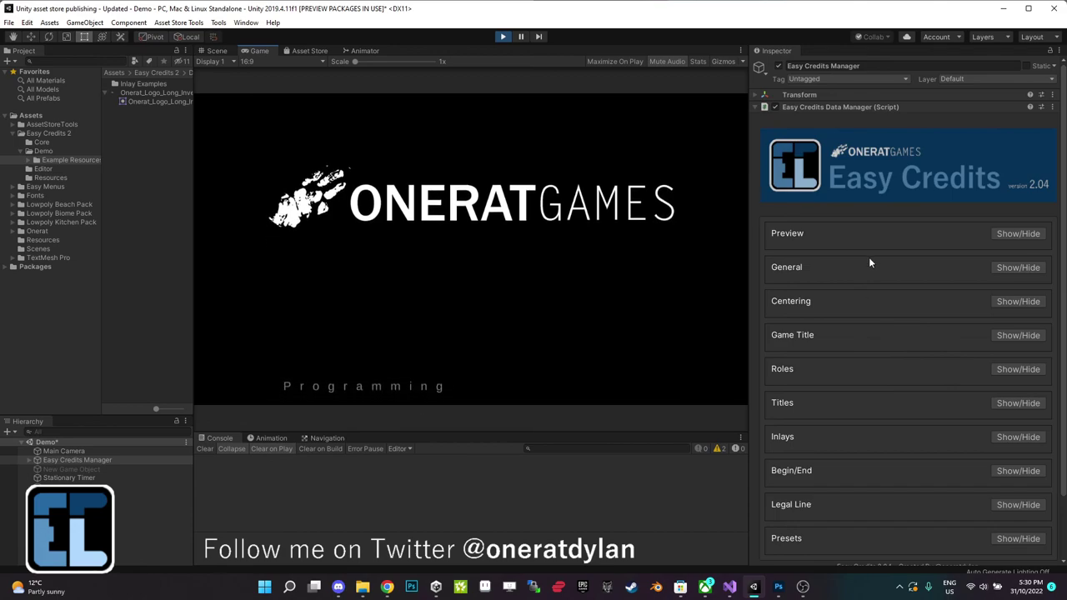
# Expand the Inlays settings during playback and view the Inlay Type options, leaving the type on Stationary.
pyautogui.scroll(-3, 869, 262)
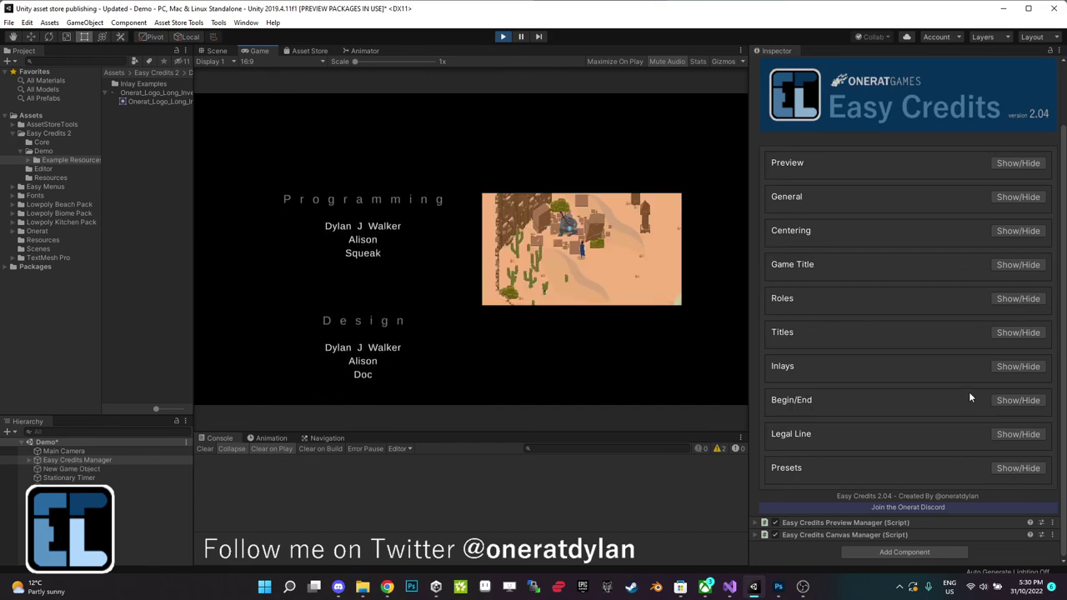
pyautogui.click(1012, 368)
pyautogui.scroll(-3, 867, 327)
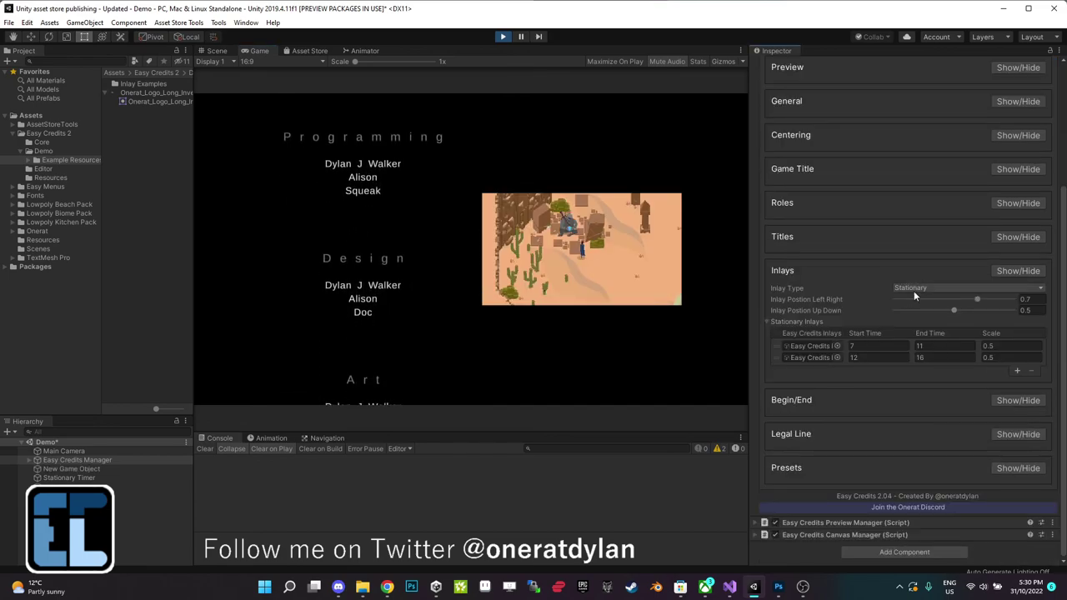
pyautogui.click(917, 290)
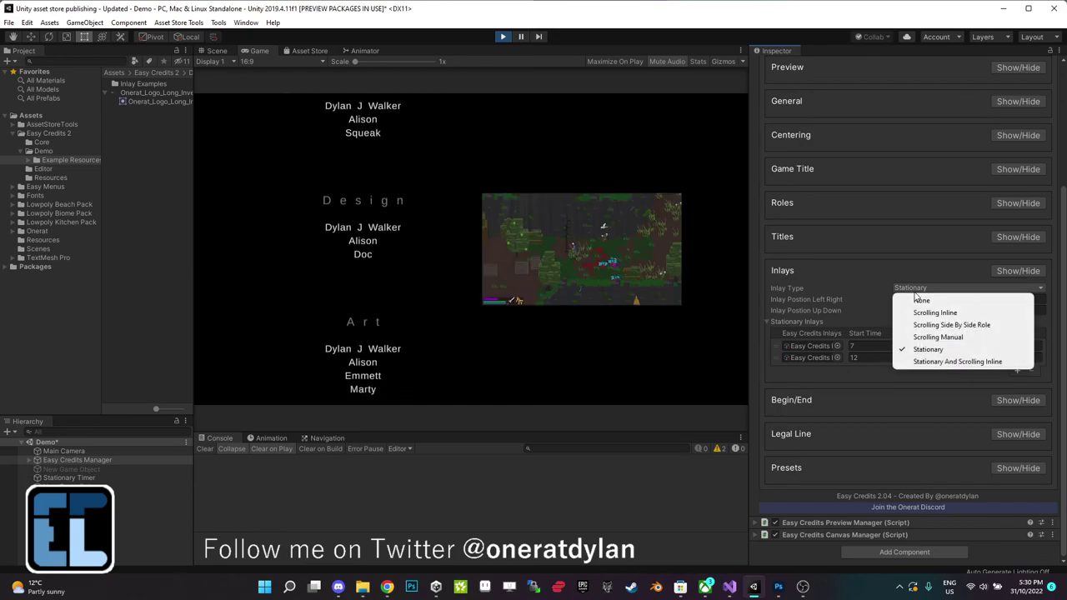
pyautogui.click(683, 489)
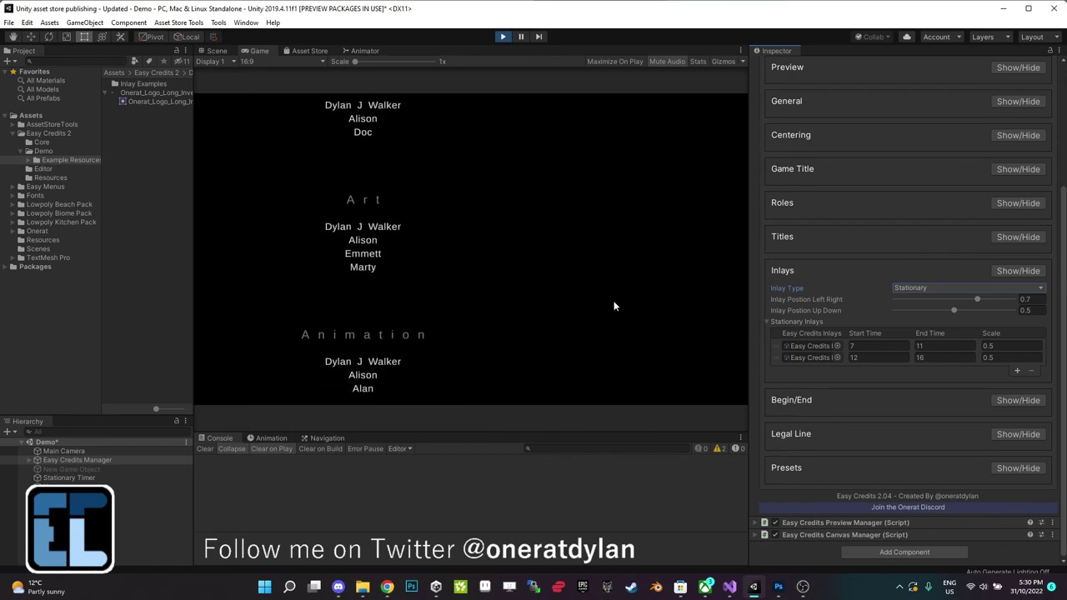
# Stop Play mode and hold the Preview Scroll at 0.
pyautogui.click(501, 38)
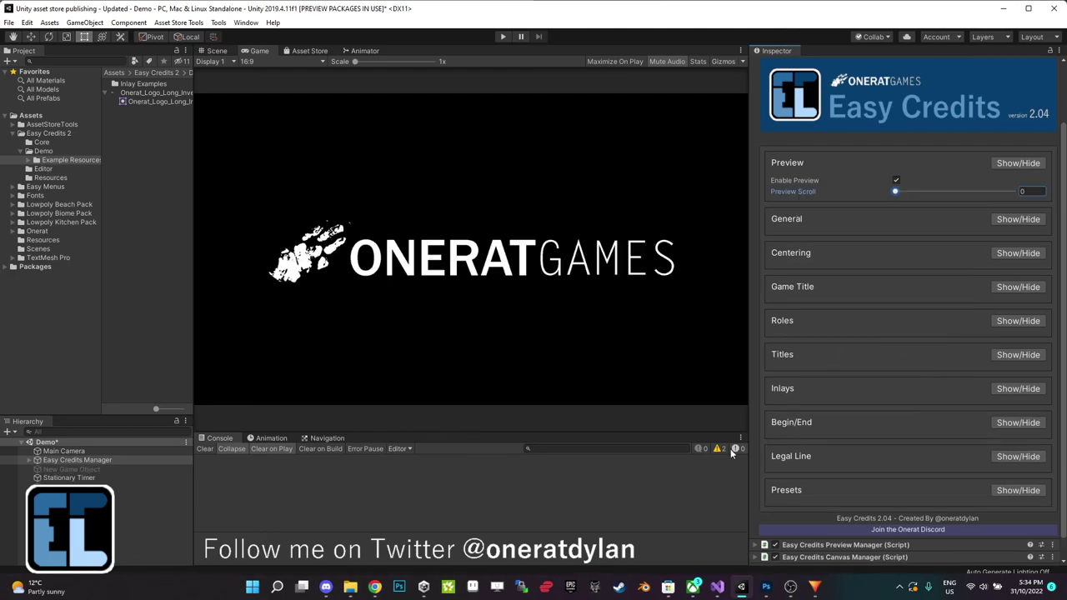
pyautogui.moveTo(894, 195)
pyautogui.mouseDown()
pyautogui.moveTo(935, 198)
pyautogui.moveTo(880, 208)
pyautogui.mouseUp()
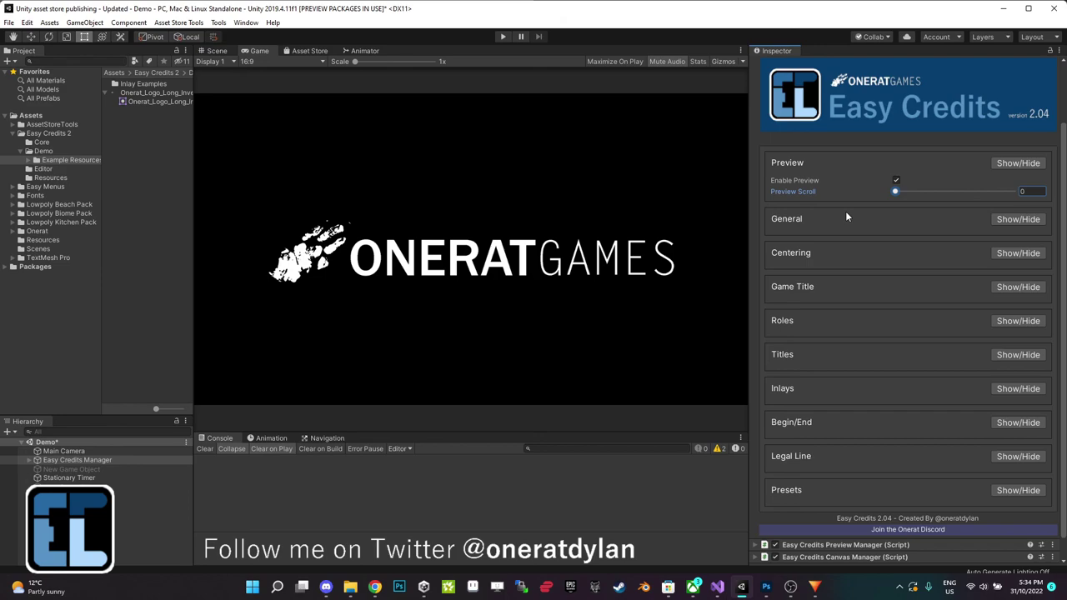